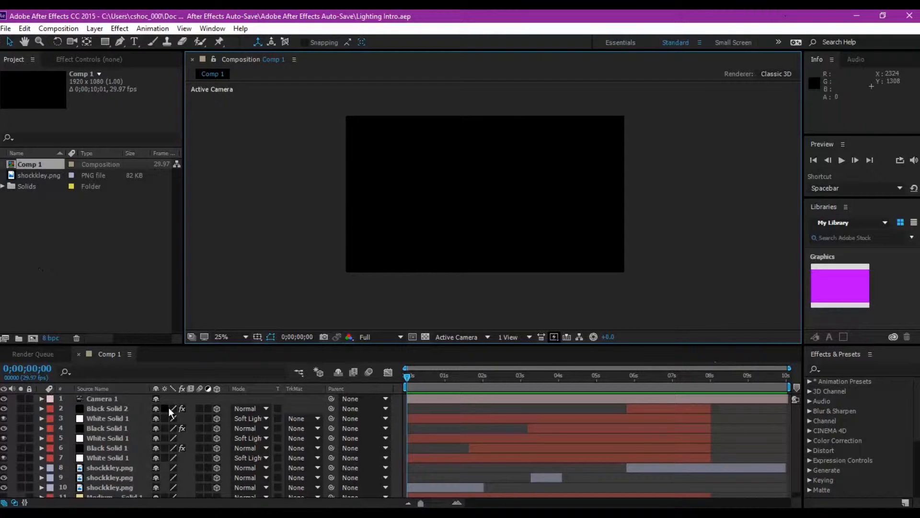
Examine Comp 1's layer stack, including the three shockkley.png layers
{"action": "scroll", "coordinate": [108, 429], "scroll_direction": "down", "scroll_amount": 1}
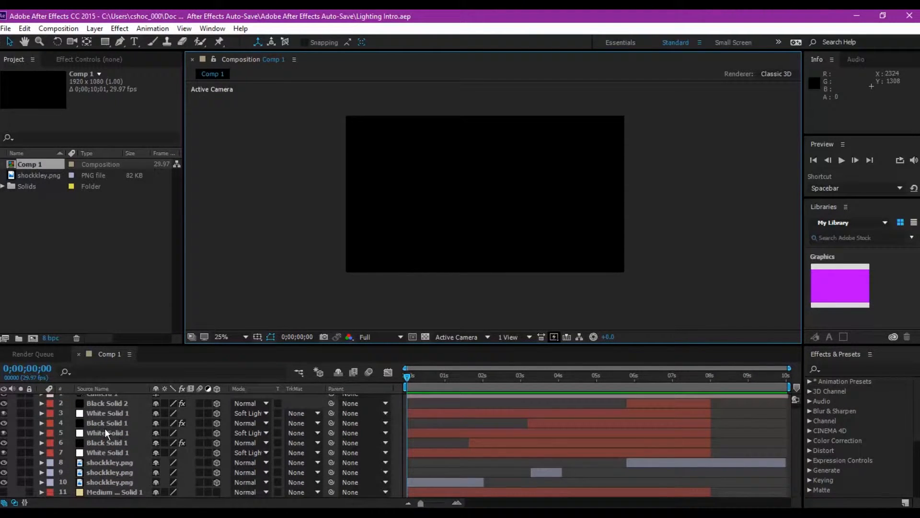
{"action": "scroll", "coordinate": [66, 481], "scroll_direction": "up", "scroll_amount": 1}
{"action": "scroll", "coordinate": [65, 481], "scroll_direction": "down", "scroll_amount": 1}
{"action": "scroll", "coordinate": [8, 471], "scroll_direction": "up", "scroll_amount": 1}
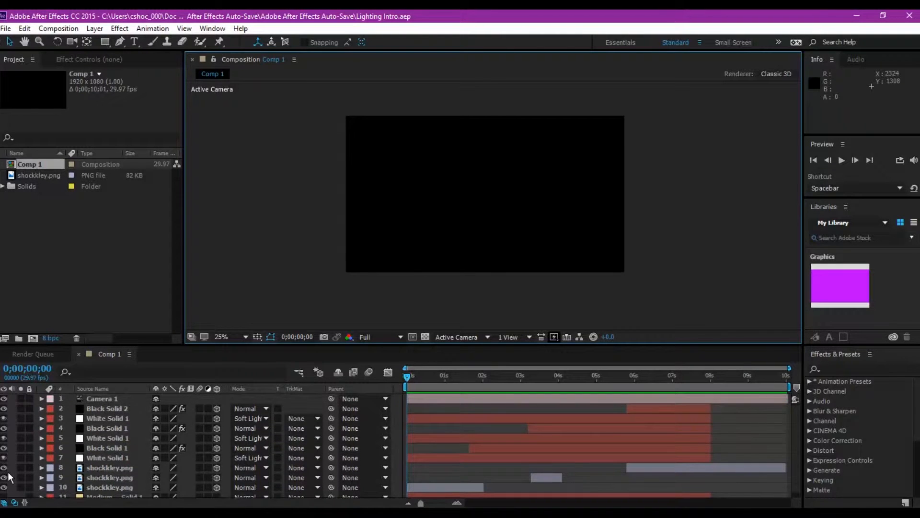
{"action": "scroll", "coordinate": [125, 441], "scroll_direction": "down", "scroll_amount": 1}
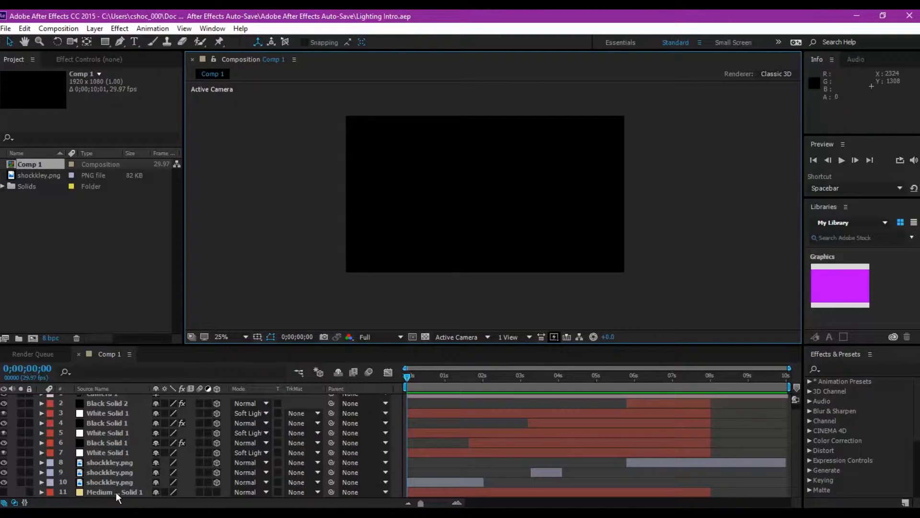
{"action": "scroll", "coordinate": [116, 492], "scroll_direction": "up", "scroll_amount": 1}
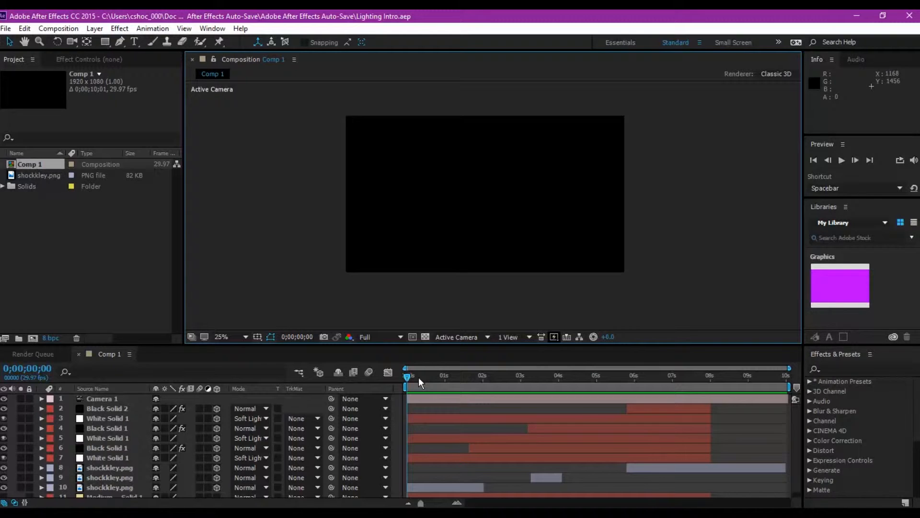
{"action": "left_click_drag", "start_coordinate": [407, 376], "coordinate": [407, 472]}
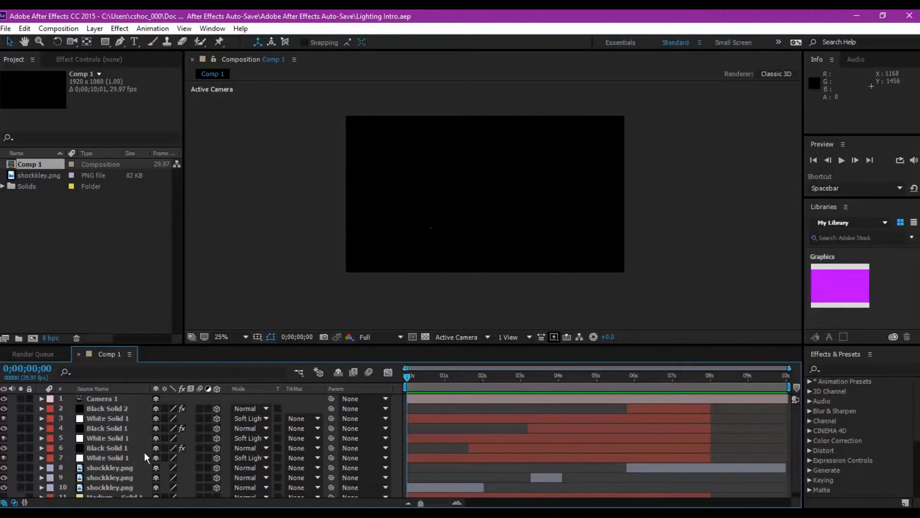
{"action": "scroll", "coordinate": [144, 453], "scroll_direction": "down", "scroll_amount": 1}
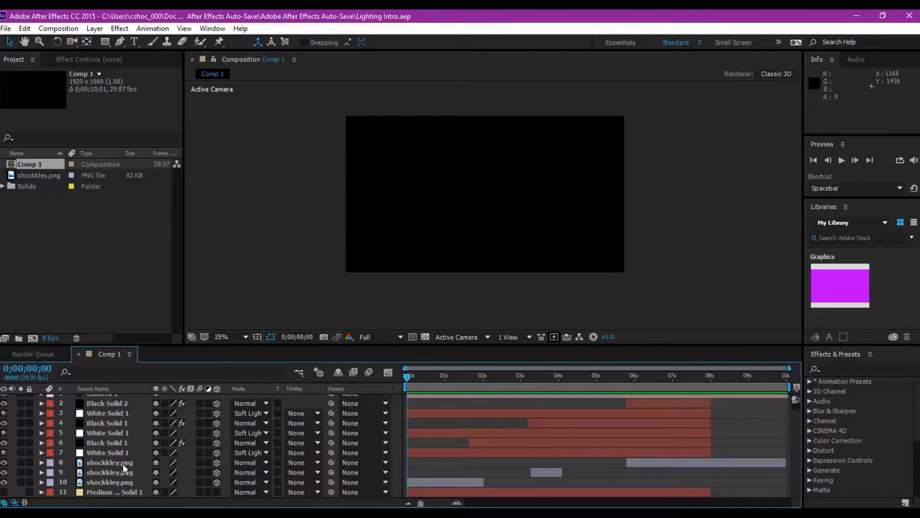
{"action": "left_click", "coordinate": [122, 464]}
{"action": "left_click", "coordinate": [130, 474]}
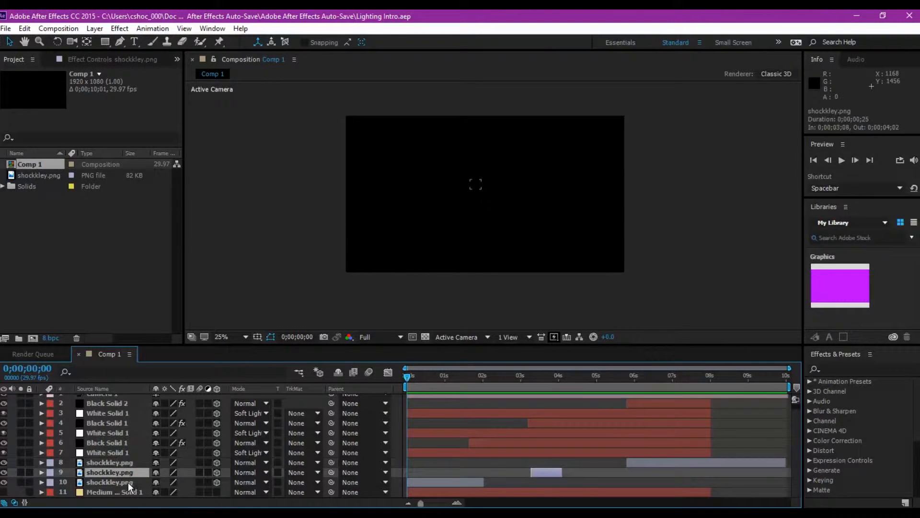
{"action": "left_click", "coordinate": [128, 482]}
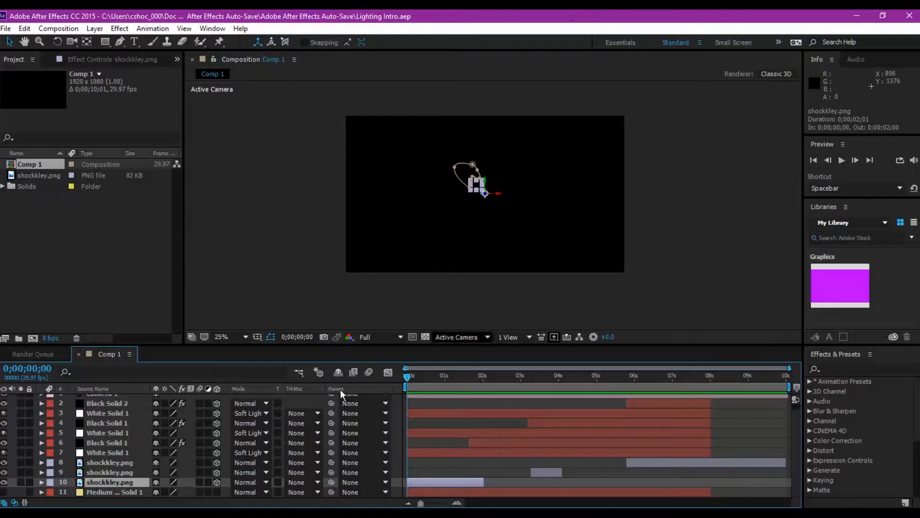
Go to 0;00;01;26 and examine the first lightning strike and the glow where it hits the ground
{"action": "left_click_drag", "start_coordinate": [411, 377], "coordinate": [473, 389]}
{"action": "left_click", "coordinate": [510, 472]}
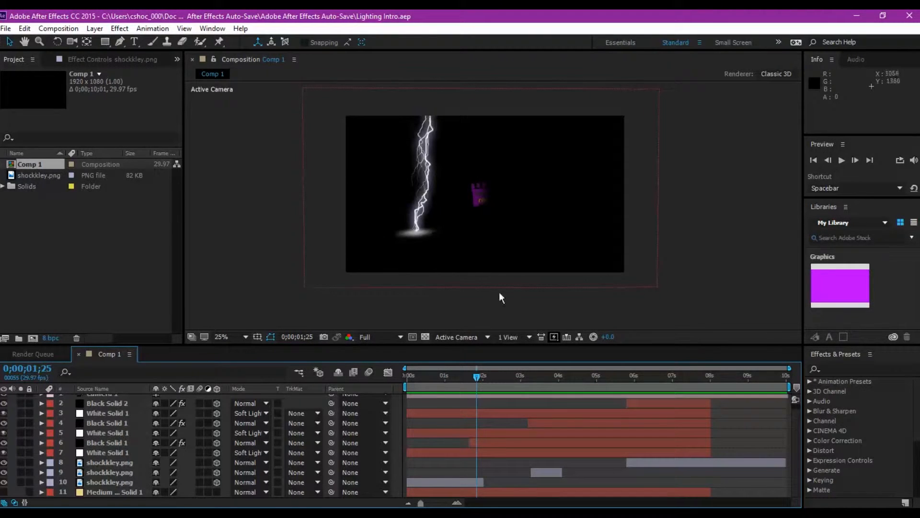
{"action": "mouse_move", "coordinate": [476, 377]}
{"action": "left_mouse_down"}
{"action": "mouse_move", "coordinate": [583, 362]}
{"action": "mouse_move", "coordinate": [721, 361]}
{"action": "mouse_move", "coordinate": [754, 380]}
{"action": "mouse_move", "coordinate": [407, 378]}
{"action": "mouse_move", "coordinate": [479, 379]}
{"action": "left_mouse_up"}
{"action": "scroll", "coordinate": [430, 231], "scroll_direction": "up", "scroll_amount": 3}
{"action": "left_click_drag", "start_coordinate": [430, 232], "coordinate": [699, 153]}
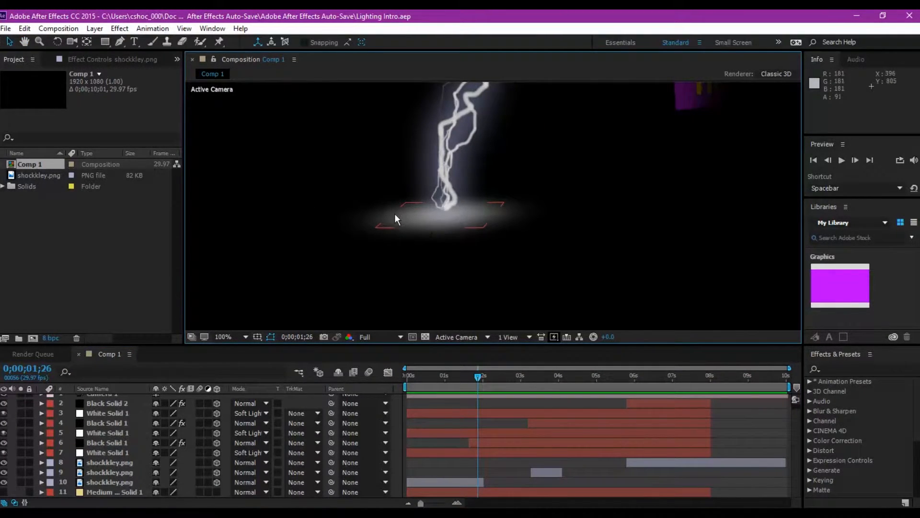
{"action": "left_click", "coordinate": [451, 220]}
{"action": "scroll", "coordinate": [513, 218], "scroll_direction": "down", "scroll_amount": 2}
{"action": "scroll", "coordinate": [513, 215], "scroll_direction": "down", "scroll_amount": 2}
{"action": "left_click_drag", "start_coordinate": [609, 177], "coordinate": [528, 209]}
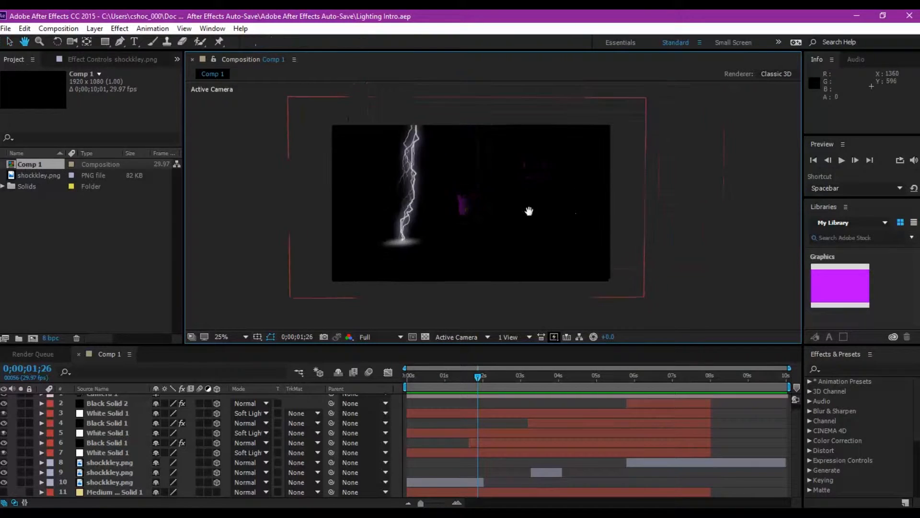
{"action": "scroll", "coordinate": [508, 252], "scroll_direction": "up", "scroll_amount": 2}
{"action": "left_click_drag", "start_coordinate": [432, 250], "coordinate": [484, 221]}
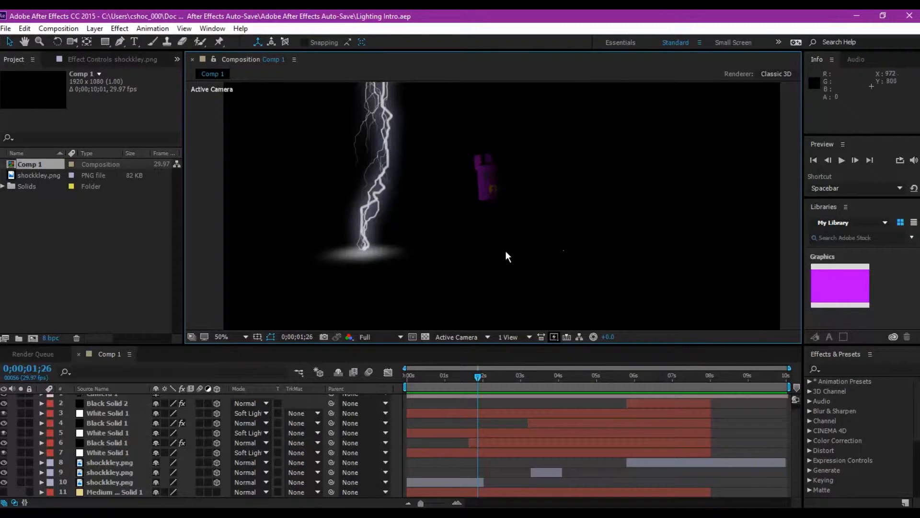
{"action": "key", "text": "comma"}
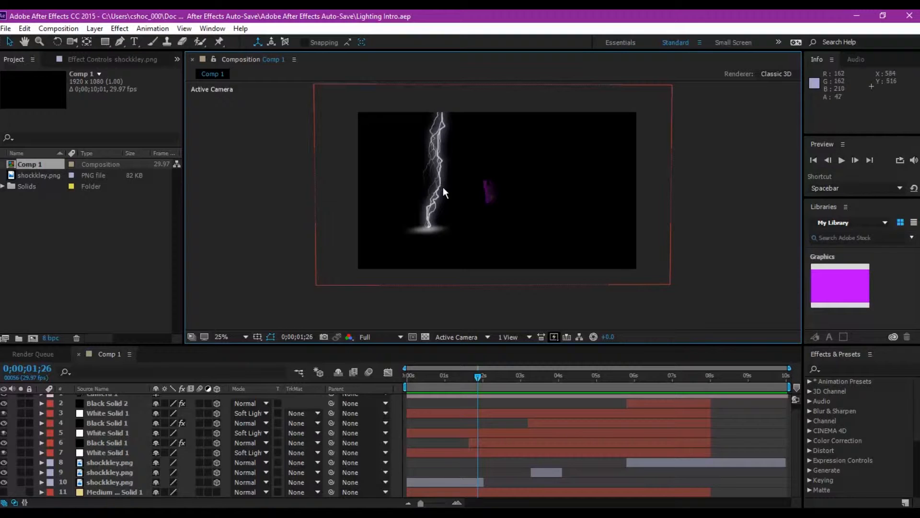
Inspect the Advanced Lightning settings on the Black Solid 1 layer of the first strike, keeping the lightning type at Strike
{"action": "left_click", "coordinate": [123, 415]}
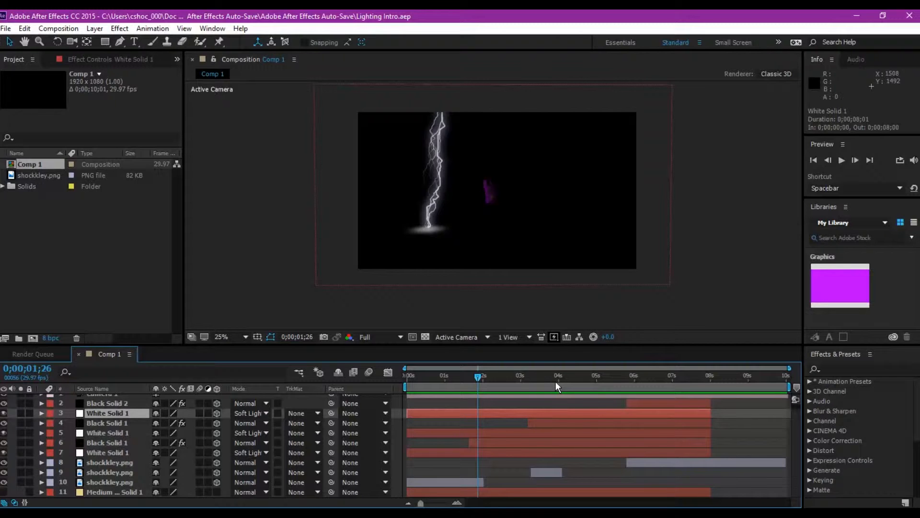
{"action": "left_click", "coordinate": [115, 442]}
{"action": "left_click", "coordinate": [106, 59]}
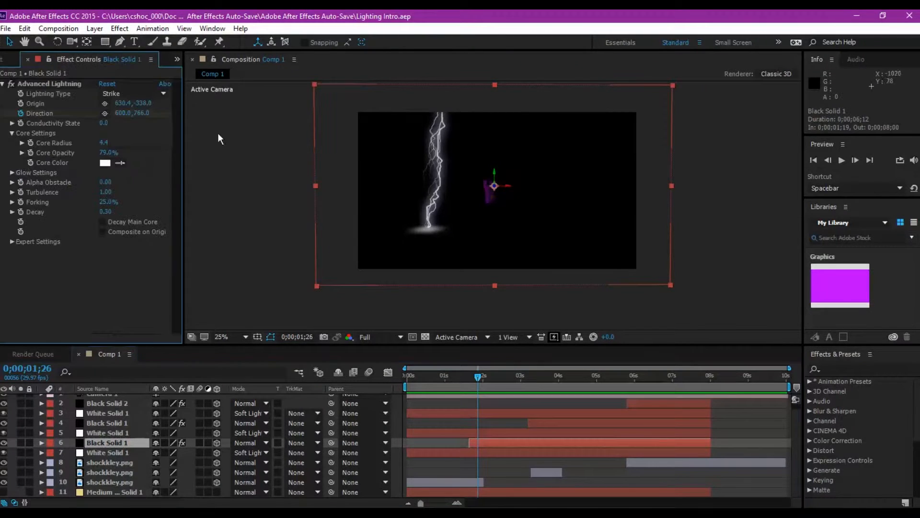
{"action": "left_click", "coordinate": [57, 84]}
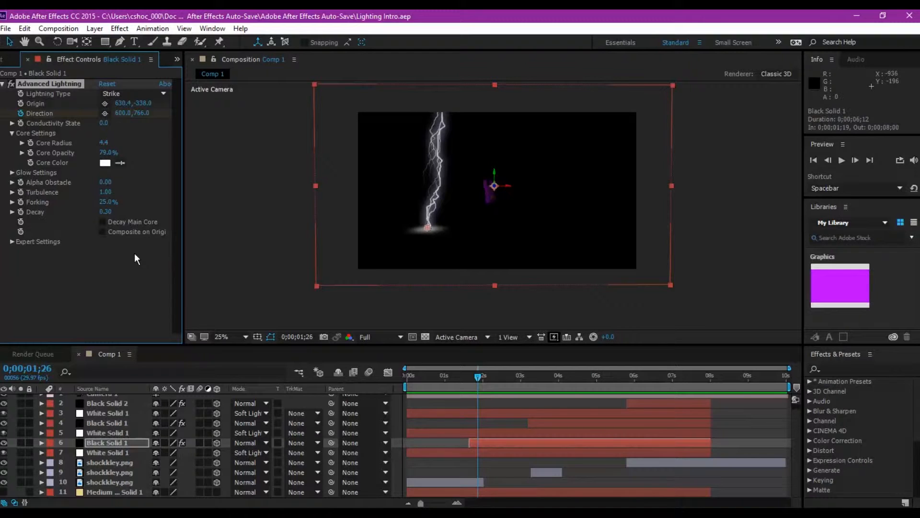
{"action": "left_click", "coordinate": [123, 95]}
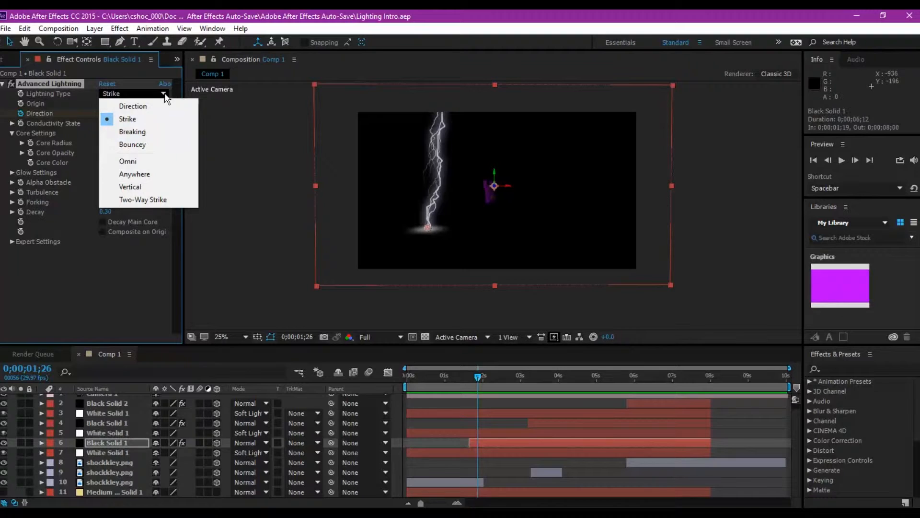
{"action": "left_click", "coordinate": [158, 120]}
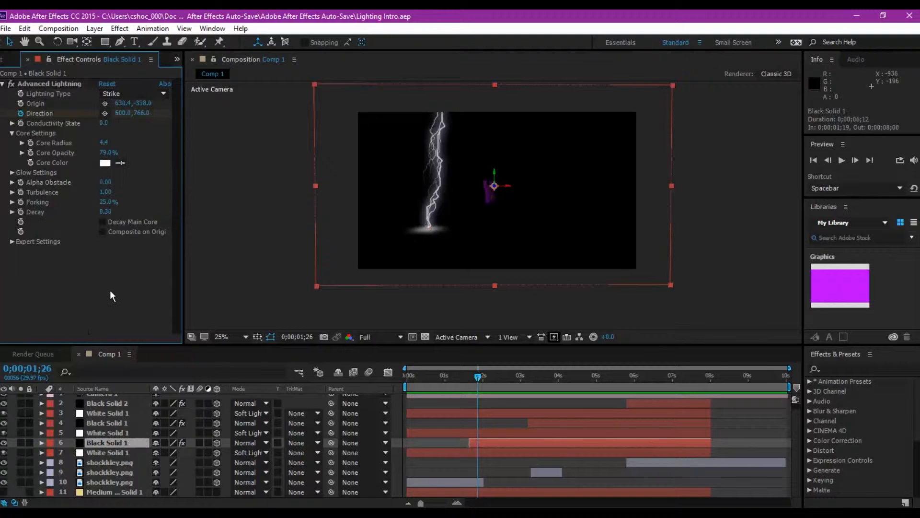
{"action": "left_click", "coordinate": [425, 215]}
{"action": "left_click", "coordinate": [56, 113]}
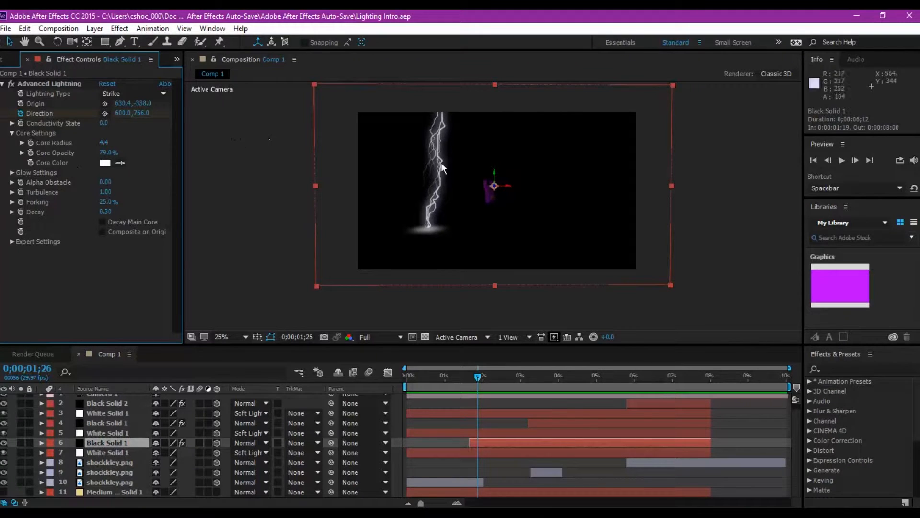
Set the first strike's Advanced Lightning glow color to pale blue BEBEFE
{"action": "left_click", "coordinate": [12, 172]}
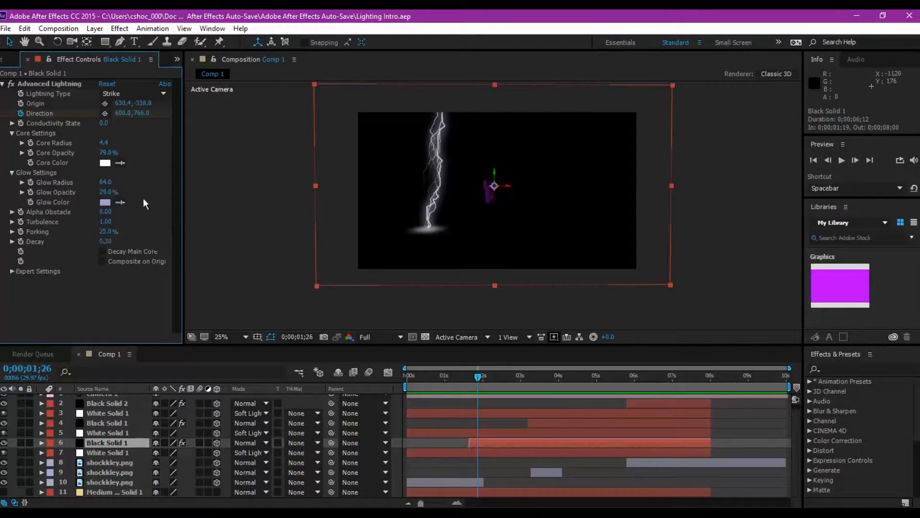
{"action": "left_click", "coordinate": [105, 201]}
{"action": "left_click_drag", "start_coordinate": [246, 311], "coordinate": [384, 238]}
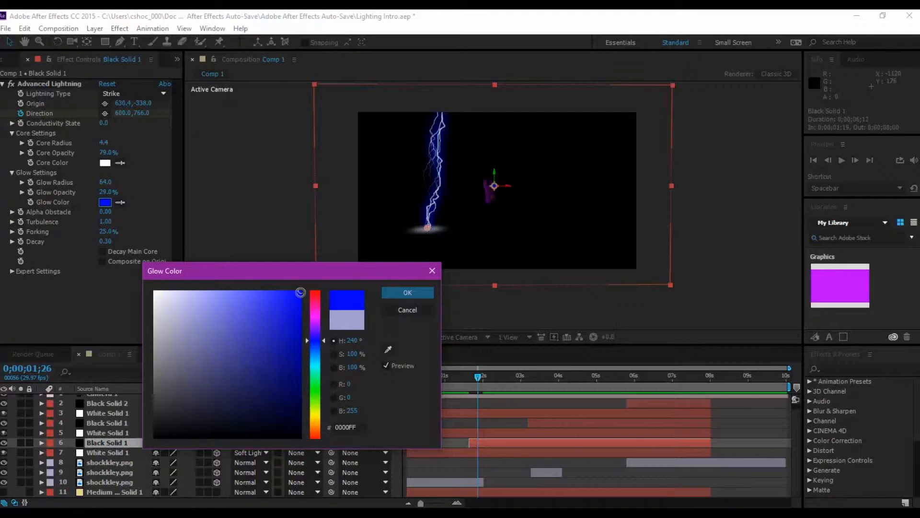
{"action": "left_click_drag", "start_coordinate": [300, 292], "coordinate": [191, 291]}
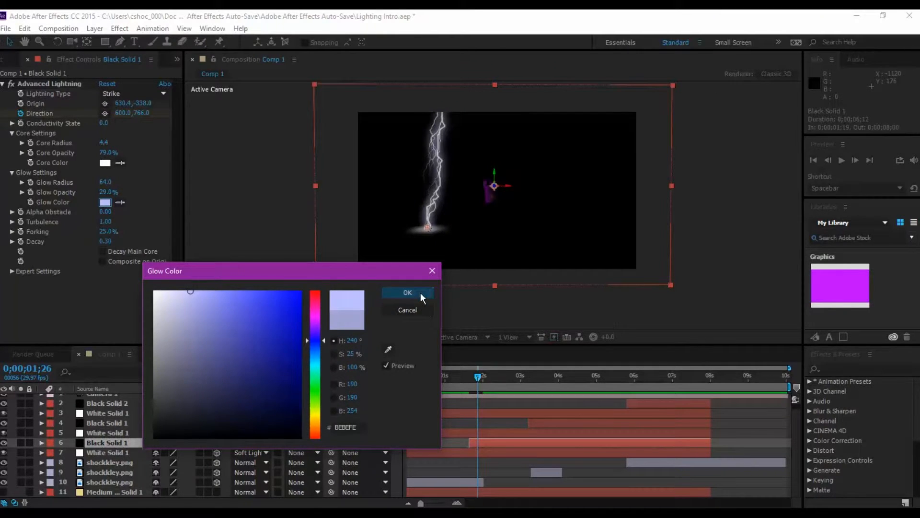
{"action": "left_click", "coordinate": [421, 293]}
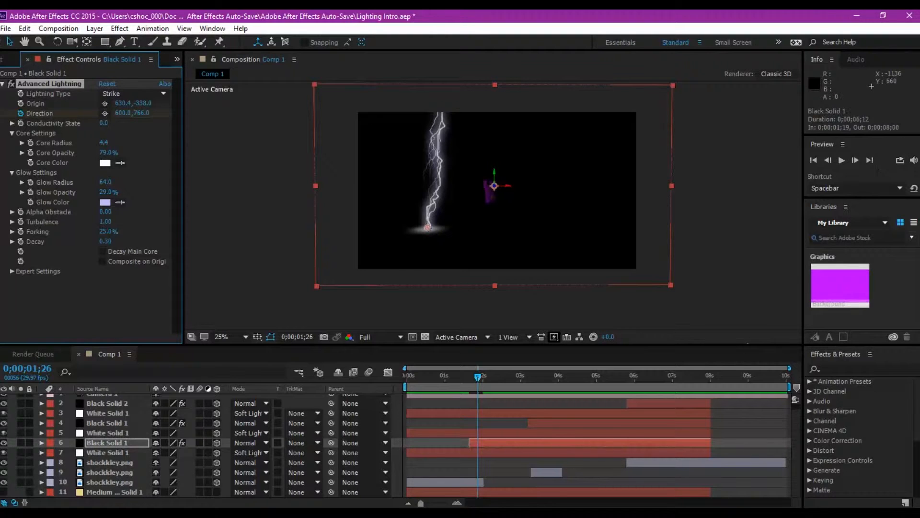
Inspect the White Solid 1 ground-glow layers numbered 5 and 3
{"action": "scroll", "coordinate": [136, 457], "scroll_direction": "up", "scroll_amount": 1}
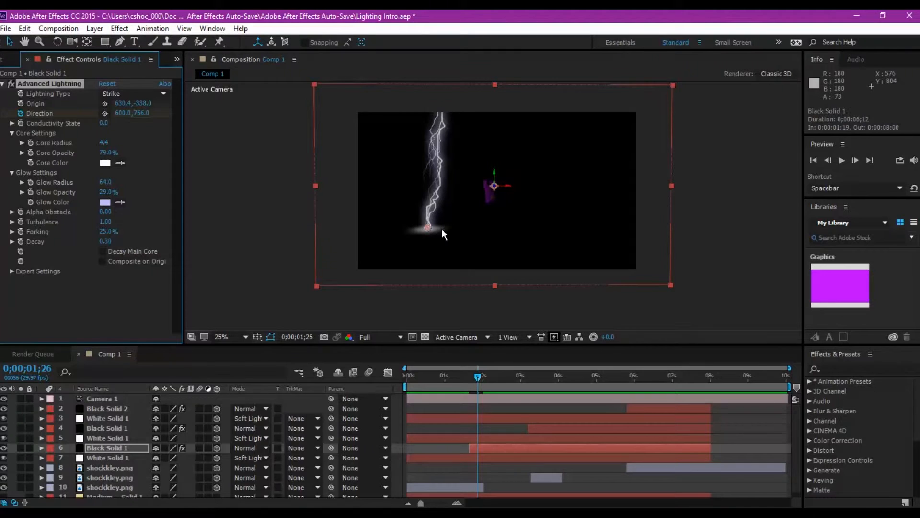
{"action": "left_click", "coordinate": [108, 437]}
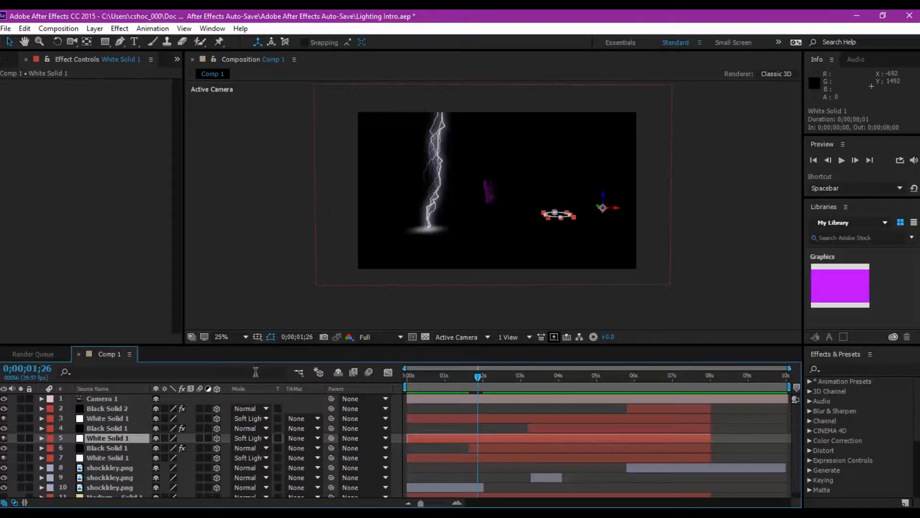
{"action": "left_click", "coordinate": [133, 418]}
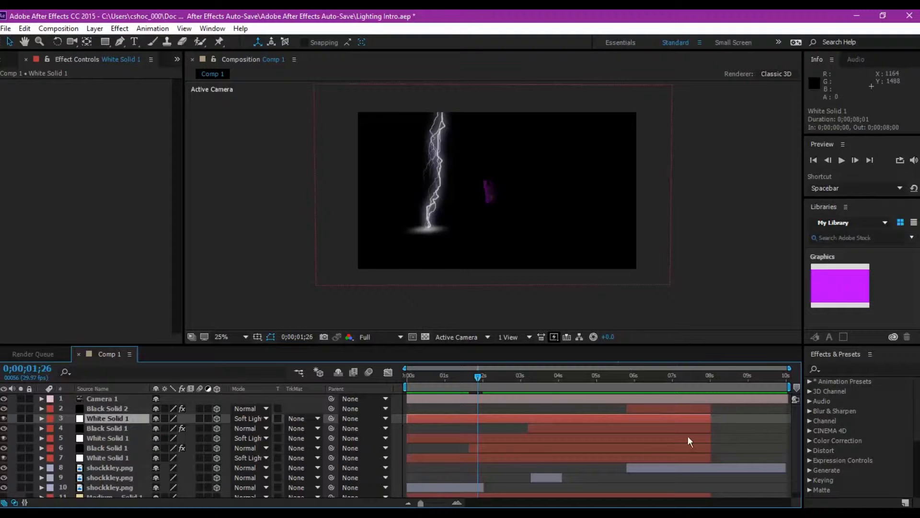
Go to 0;00;06;00 and examine the final lightning strike and its Advanced Lightning settings on Black Solid 2
{"action": "left_click_drag", "start_coordinate": [479, 376], "coordinate": [631, 346]}
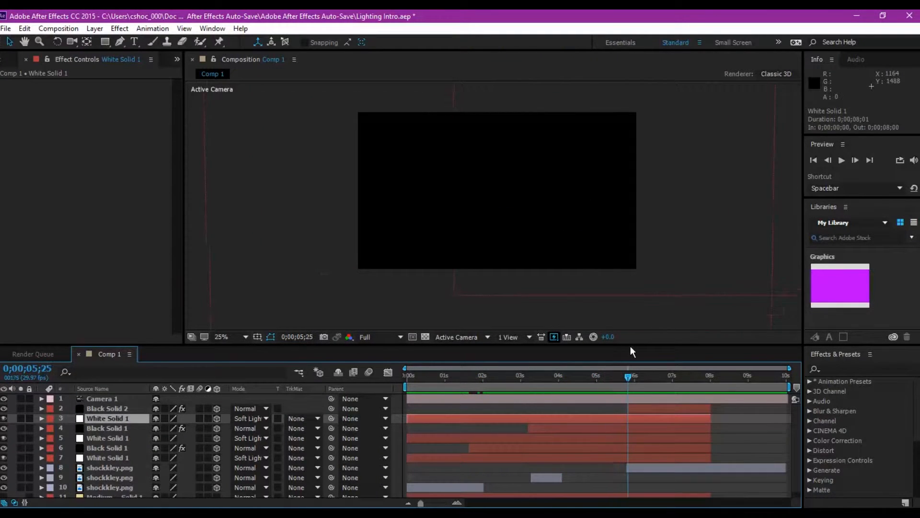
{"action": "left_click", "coordinate": [124, 408]}
{"action": "left_click", "coordinate": [631, 376]}
{"action": "left_click_drag", "start_coordinate": [631, 373], "coordinate": [634, 375]}
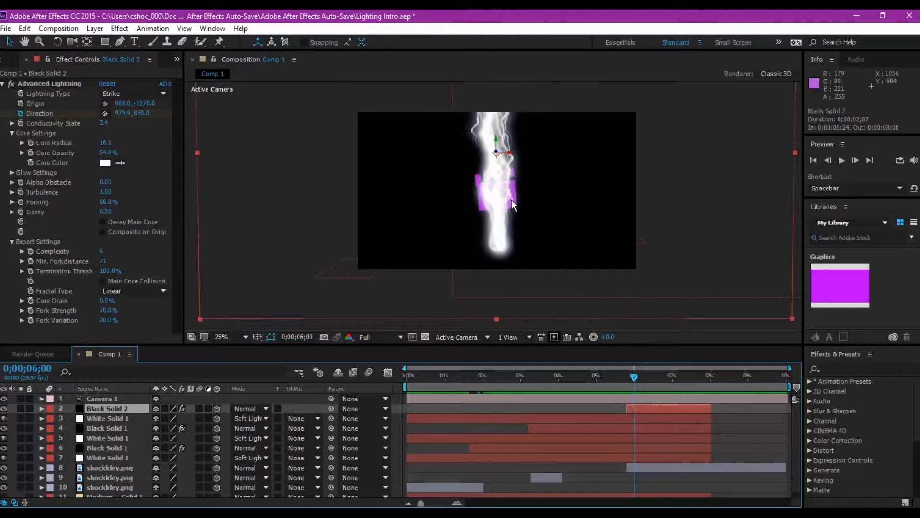
{"action": "left_click", "coordinate": [401, 423]}
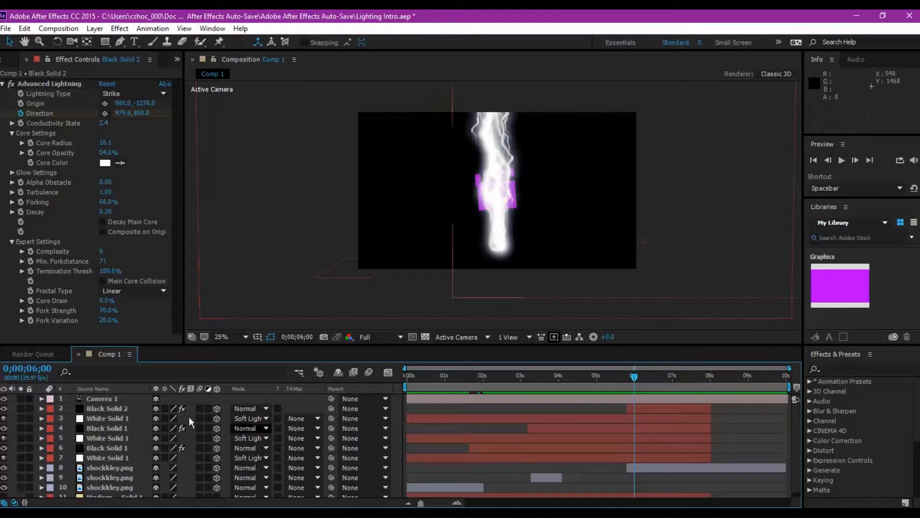
Scrub back through the first lightning strike to review its animation, ending at 0;00;01;22
{"action": "left_click_drag", "start_coordinate": [636, 377], "coordinate": [478, 427]}
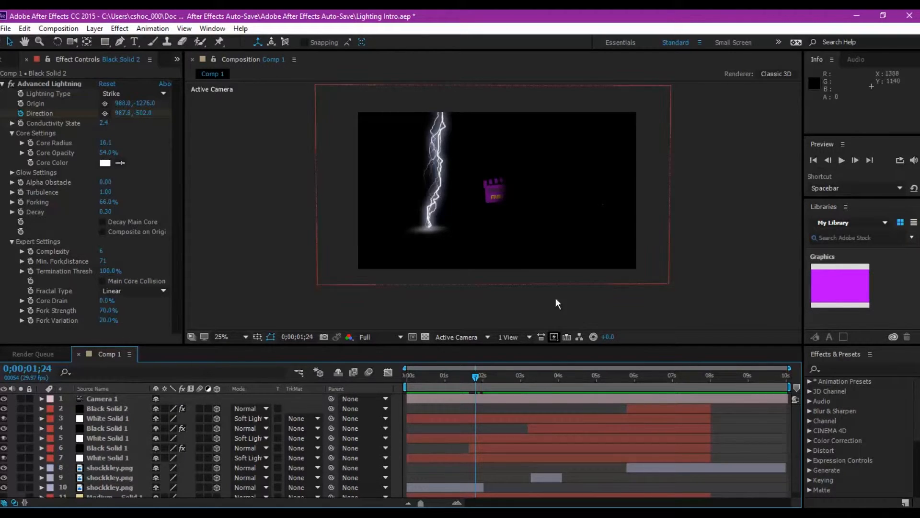
{"action": "left_click", "coordinate": [476, 376]}
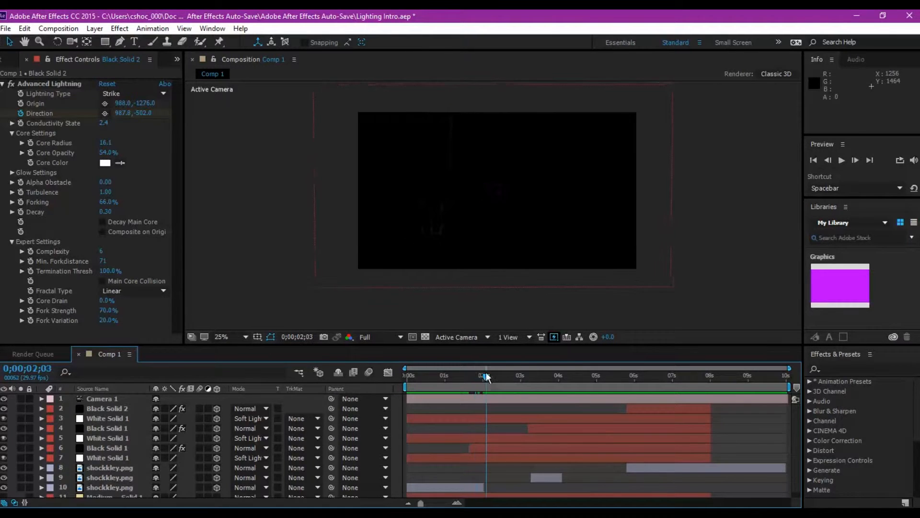
{"action": "left_click_drag", "start_coordinate": [475, 390], "coordinate": [479, 396]}
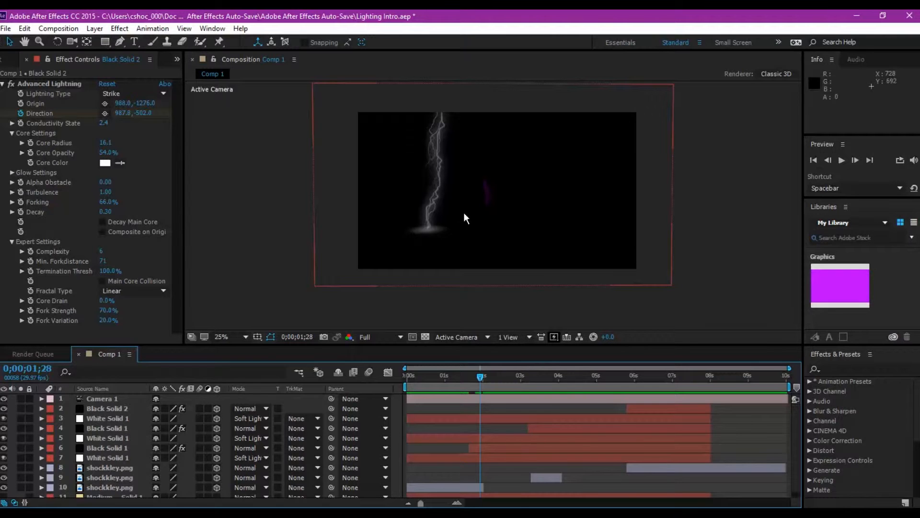
{"action": "scroll", "coordinate": [134, 433], "scroll_direction": "down", "scroll_amount": 1}
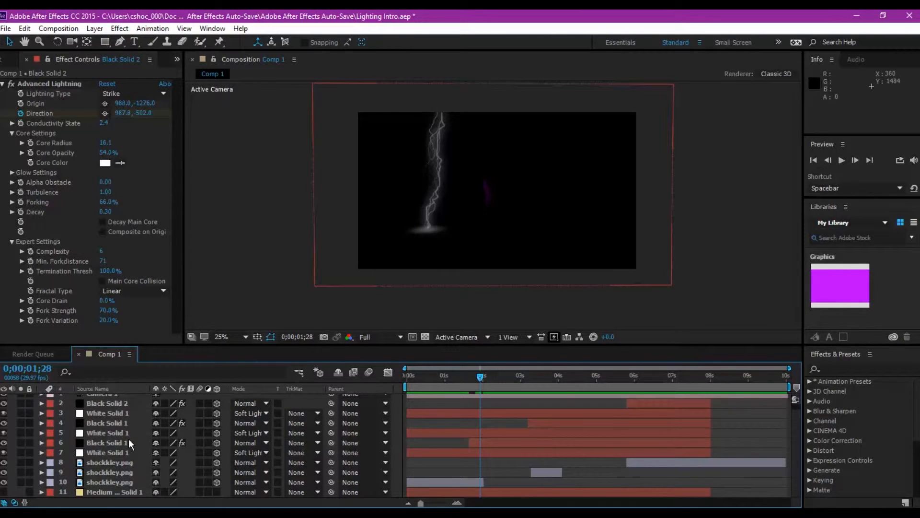
{"action": "scroll", "coordinate": [129, 438], "scroll_direction": "up", "scroll_amount": 1}
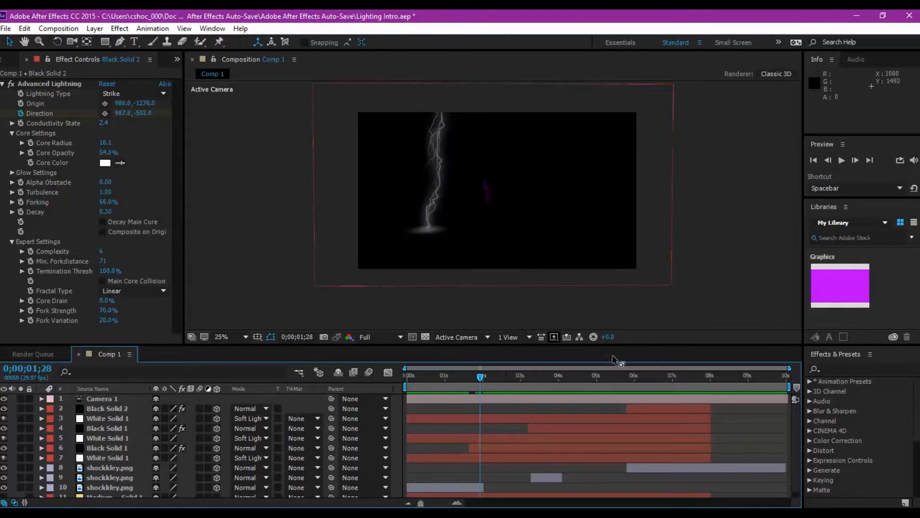
{"action": "left_click_drag", "start_coordinate": [480, 377], "coordinate": [471, 385]}
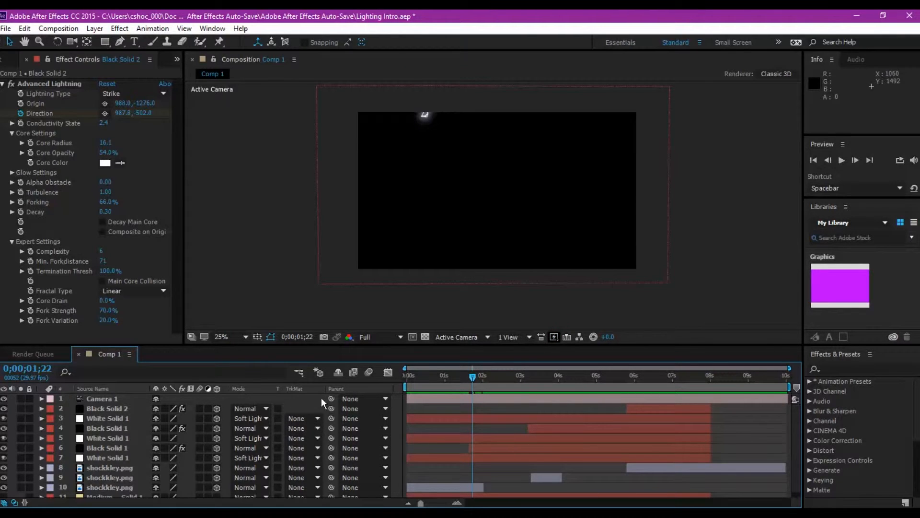
Go to 0;00;01;25 and inspect the mask on the shockkley.png logo layer numbered 10
{"action": "left_click", "coordinate": [131, 468]}
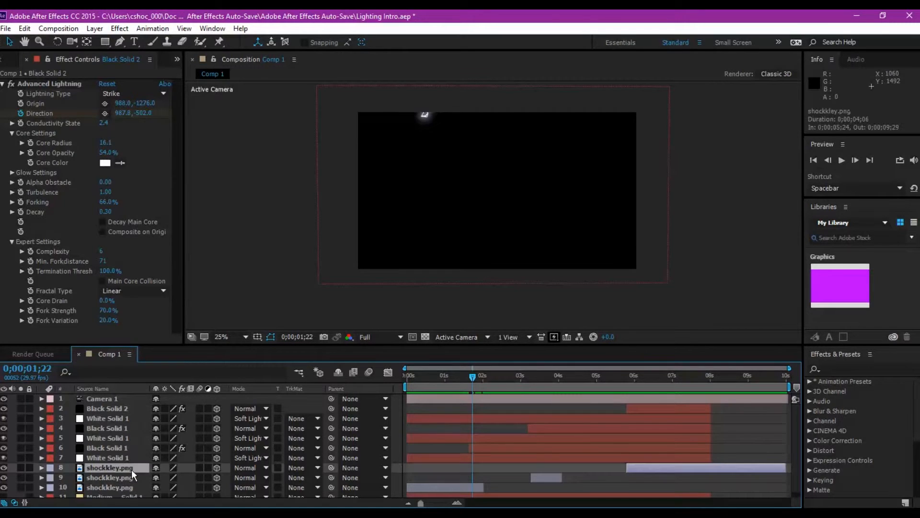
{"action": "left_click_drag", "start_coordinate": [474, 377], "coordinate": [478, 379]}
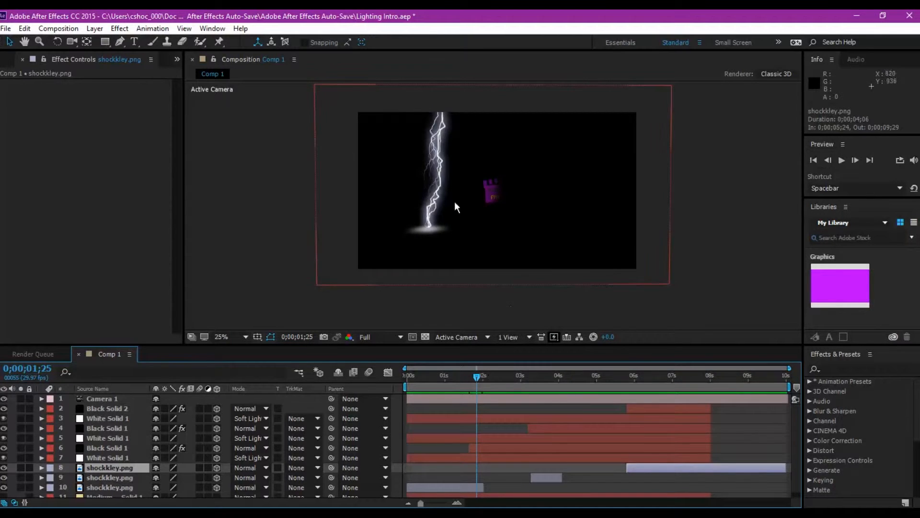
{"action": "left_click", "coordinate": [500, 186]}
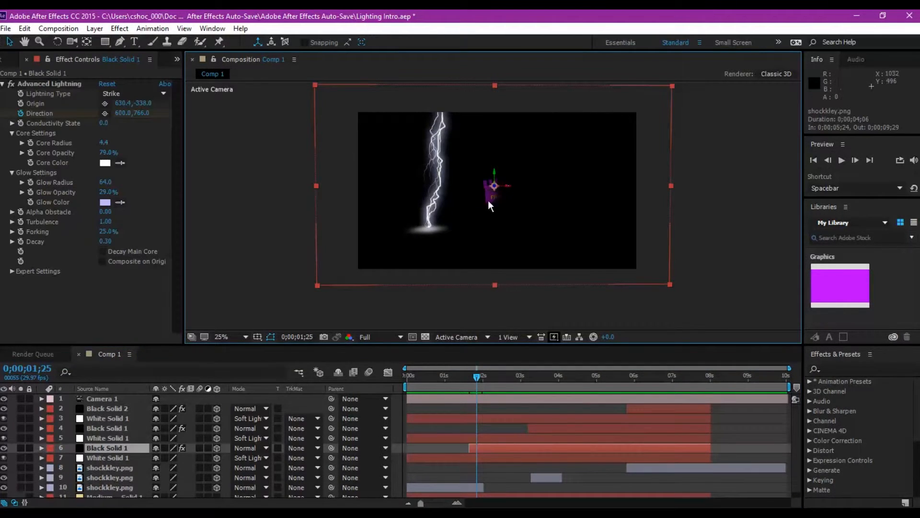
{"action": "left_click", "coordinate": [115, 488]}
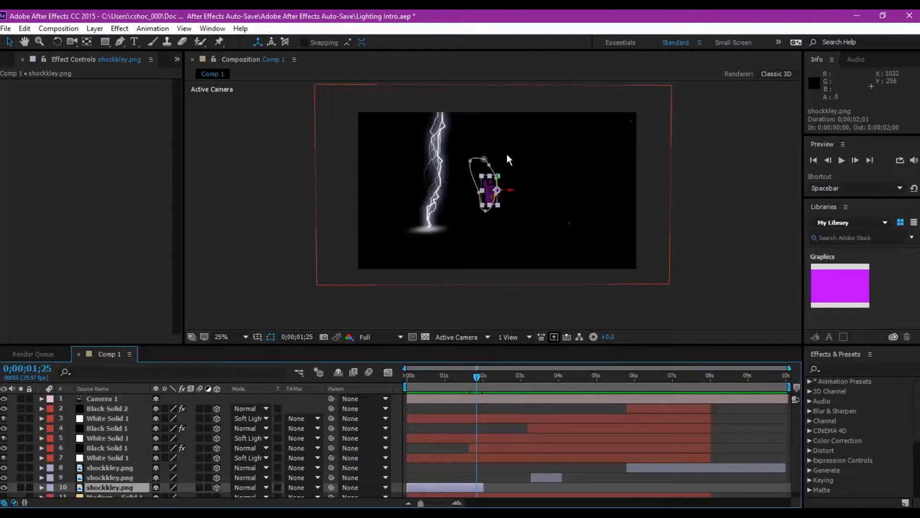
{"action": "scroll", "coordinate": [507, 153], "scroll_direction": "up", "scroll_amount": 4}
{"action": "left_click_drag", "start_coordinate": [552, 167], "coordinate": [585, 239]}
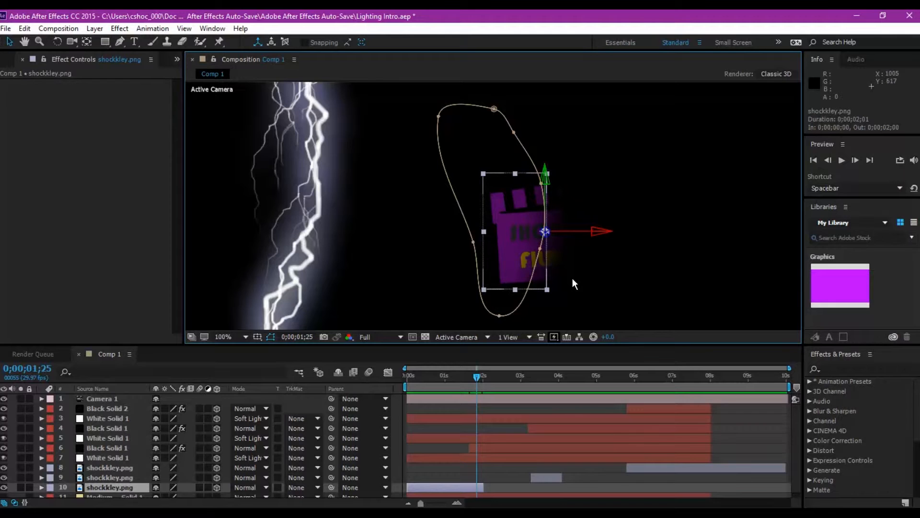
Scrub through the masked logo flashes and the final lightning strike to review the logo reveal, ending at 0;00;07;14
{"action": "left_click", "coordinate": [463, 426]}
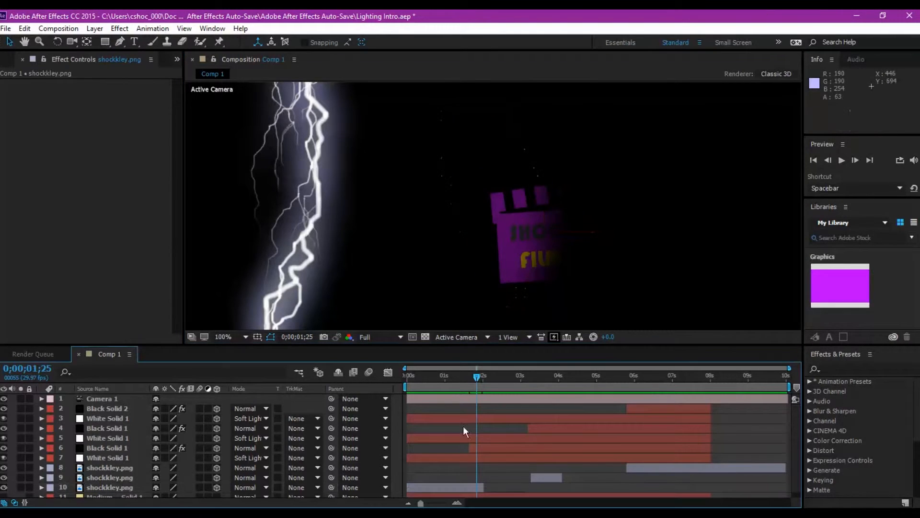
{"action": "left_click_drag", "start_coordinate": [473, 372], "coordinate": [478, 373]}
{"action": "scroll", "coordinate": [551, 266], "scroll_direction": "down", "scroll_amount": 1}
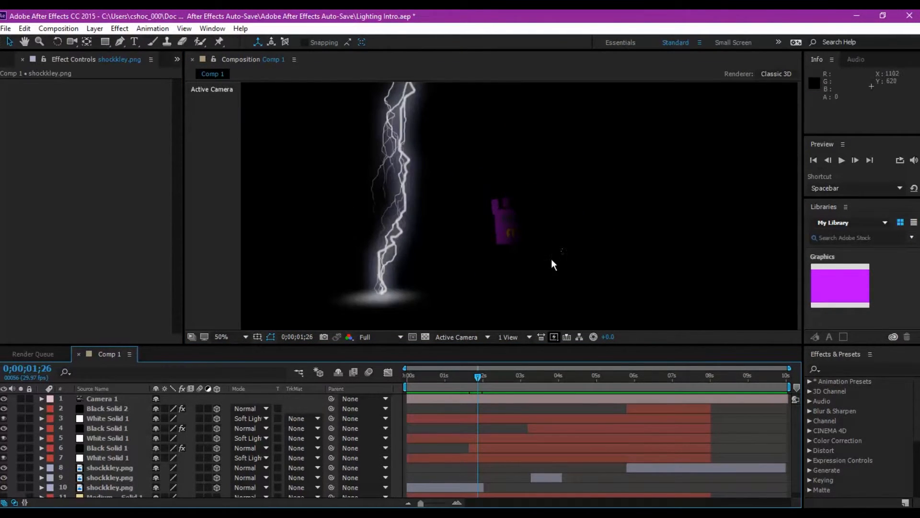
{"action": "left_click_drag", "start_coordinate": [473, 377], "coordinate": [545, 375]}
{"action": "left_click_drag", "start_coordinate": [550, 374], "coordinate": [634, 380]}
{"action": "scroll", "coordinate": [620, 259], "scroll_direction": "down", "scroll_amount": 2}
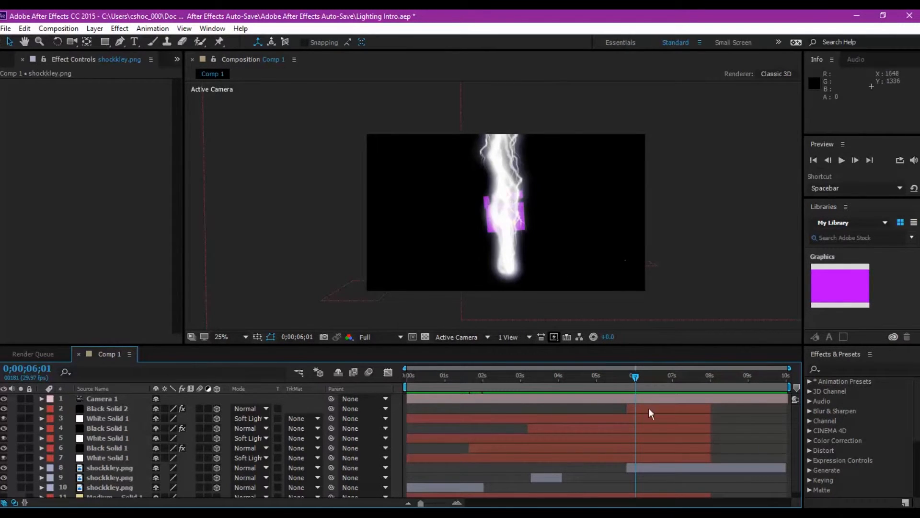
{"action": "left_click_drag", "start_coordinate": [635, 379], "coordinate": [690, 374]}
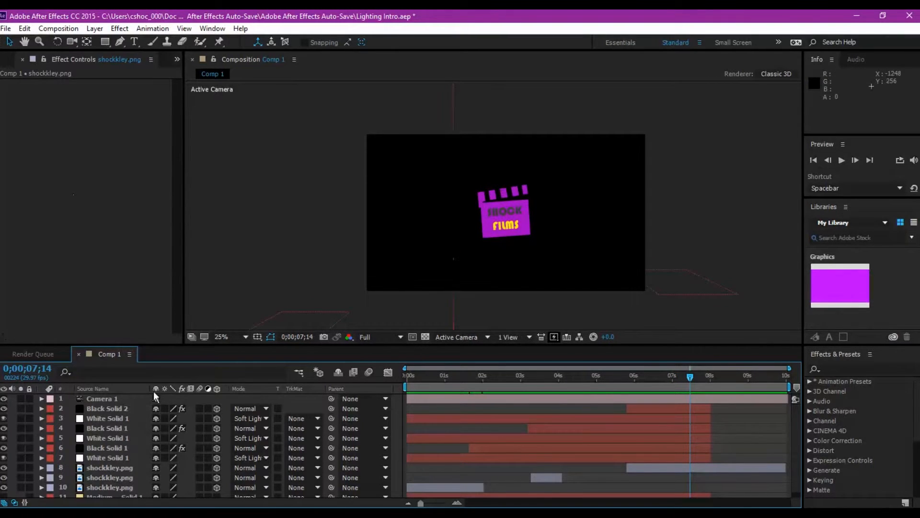
Select the Camera 1 layer and look up the command for creating a new camera layer
{"action": "left_click", "coordinate": [116, 398]}
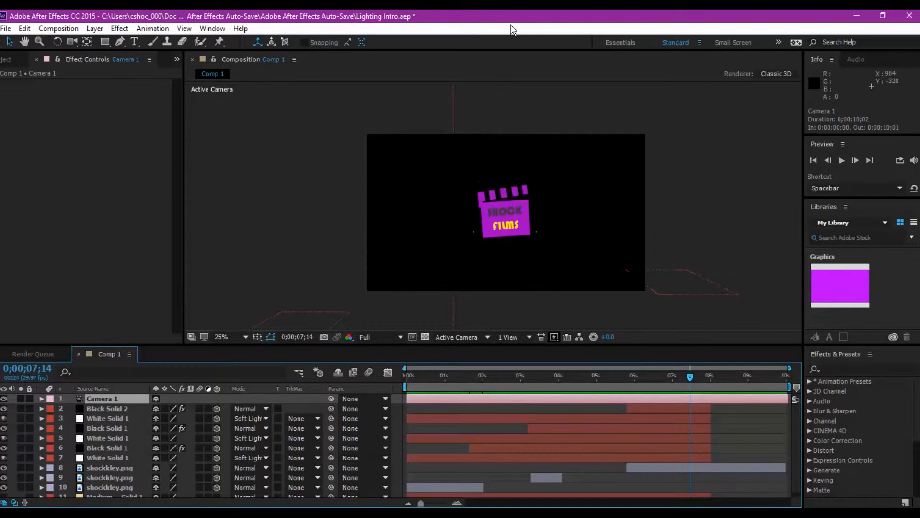
{"action": "left_click", "coordinate": [96, 28]}
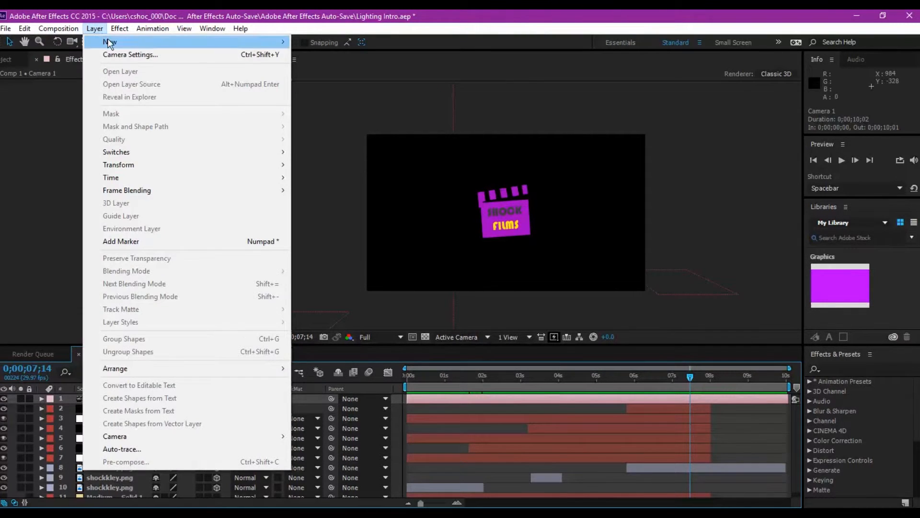
{"action": "mouse_move", "coordinate": [110, 43]}
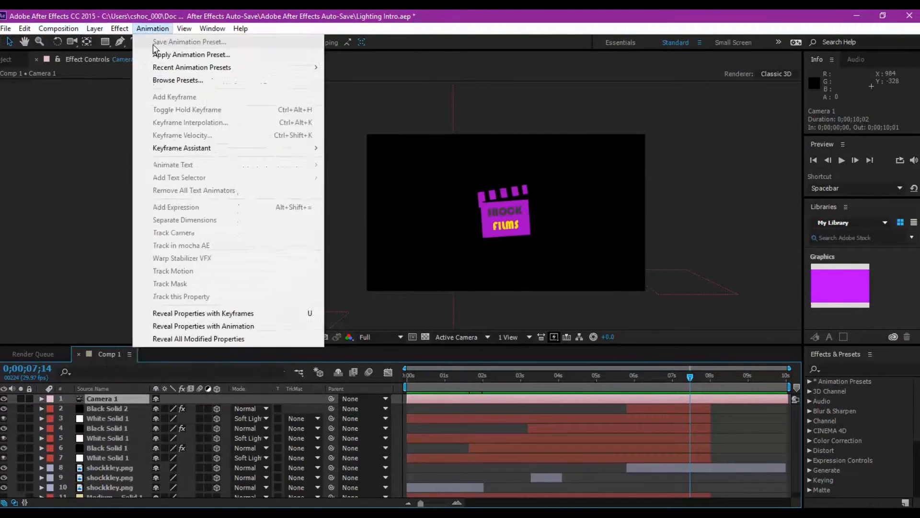
{"action": "mouse_move", "coordinate": [158, 43]}
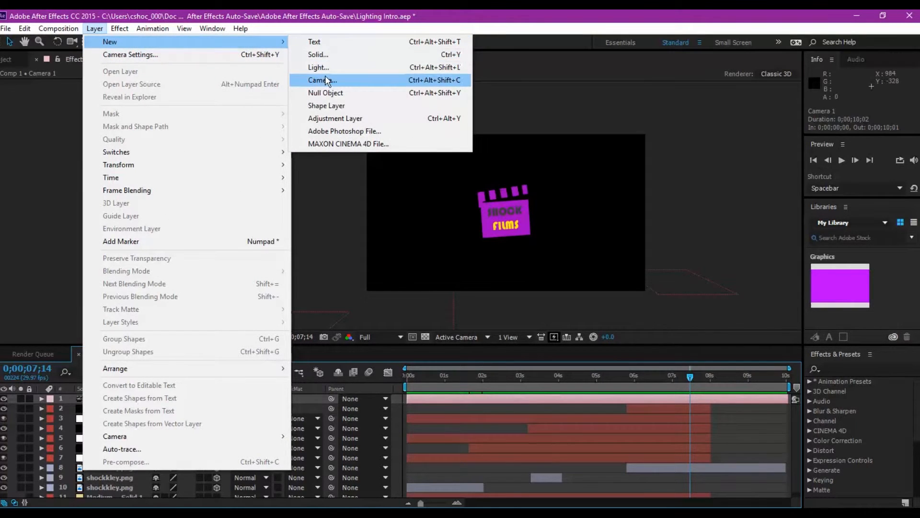
{"action": "left_click", "coordinate": [70, 400]}
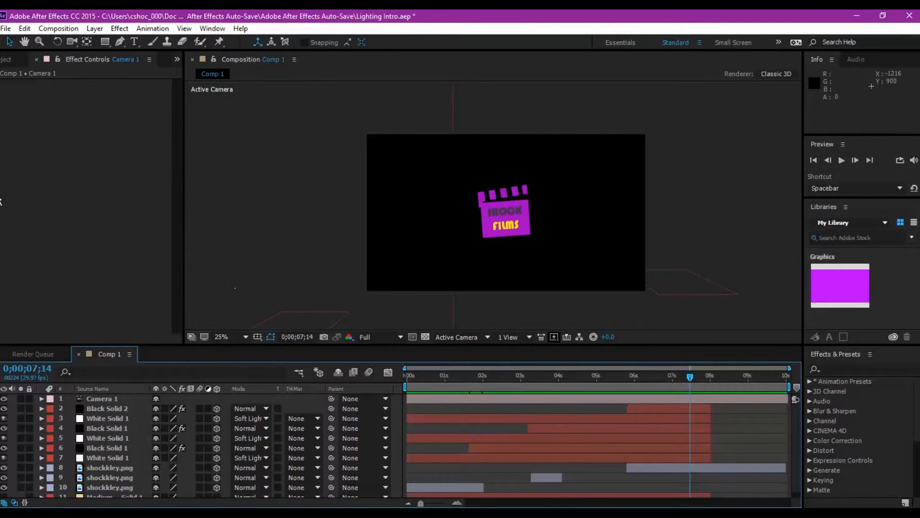
Try moving Camera 1 closer to the logo with the Track Z Camera tool and undo the camera move
{"action": "left_click", "coordinate": [75, 44]}
{"action": "left_click", "coordinate": [128, 81]}
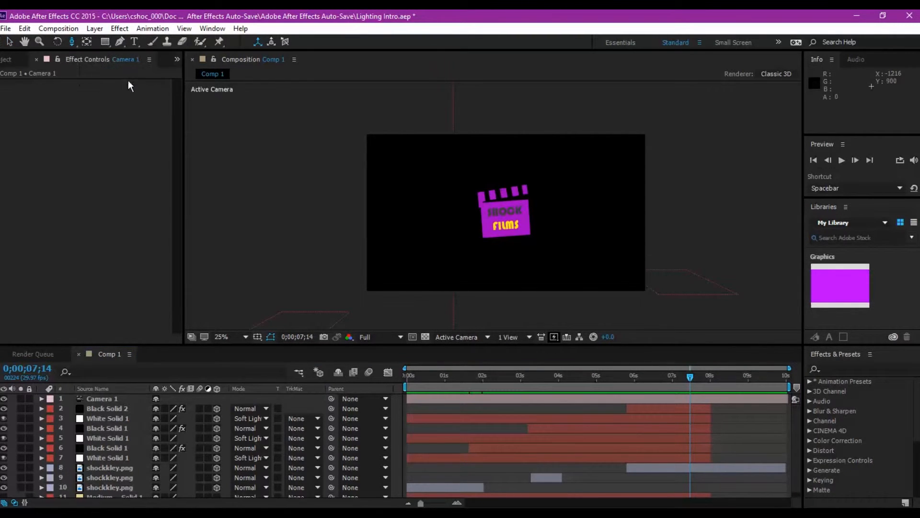
{"action": "left_click_drag", "start_coordinate": [505, 224], "coordinate": [524, 213]}
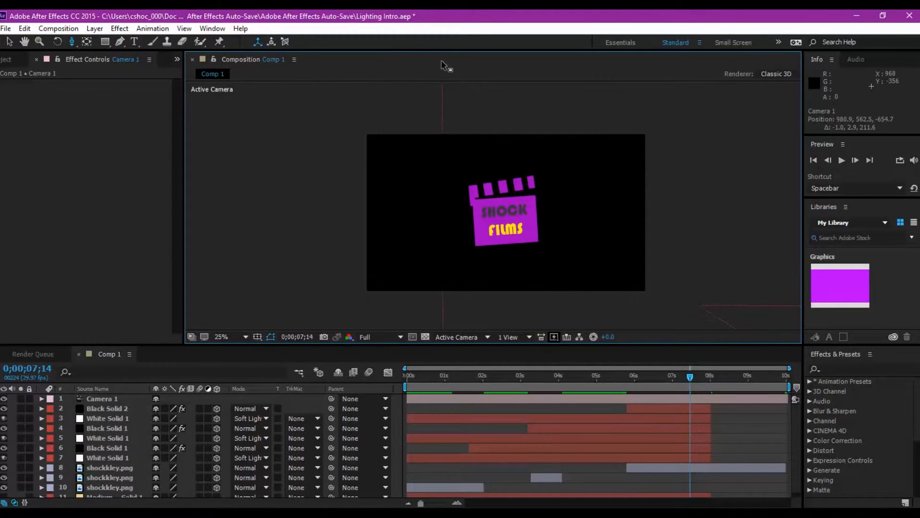
{"action": "left_click_drag", "start_coordinate": [612, 239], "coordinate": [479, 168]}
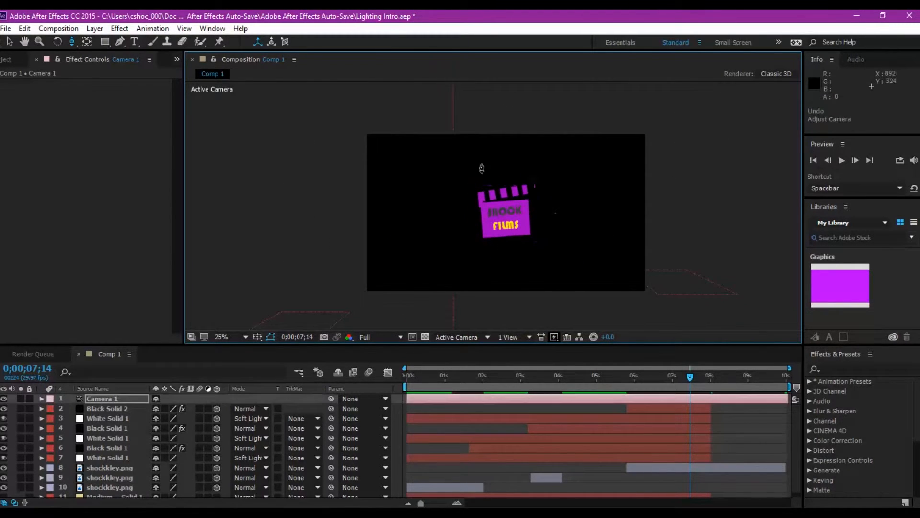
Try shifting Camera 1 sideways and down with the Track XY Camera tool and undo the camera move
{"action": "left_click", "coordinate": [71, 40]}
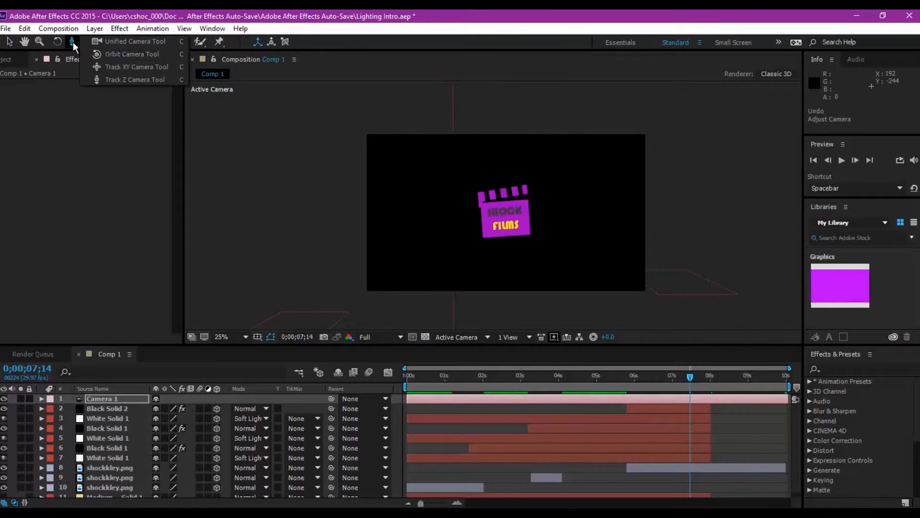
{"action": "left_click", "coordinate": [111, 66]}
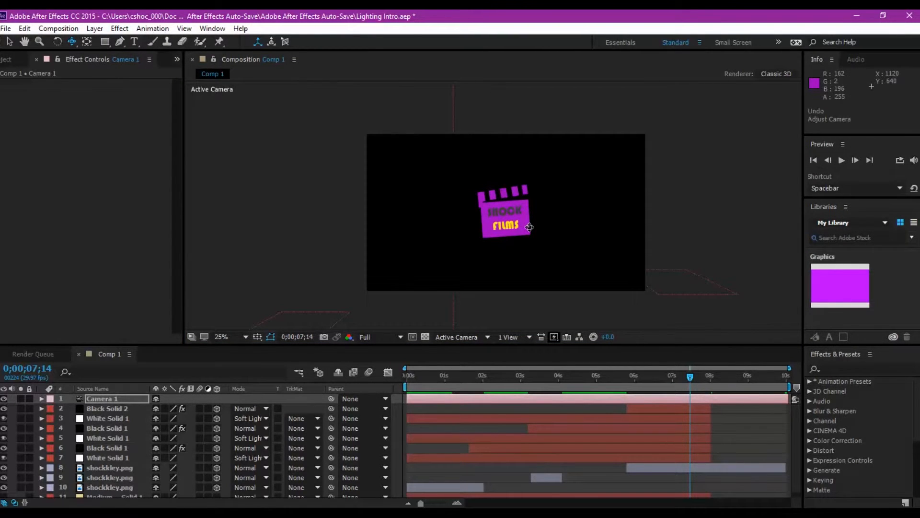
{"action": "left_click", "coordinate": [71, 41]}
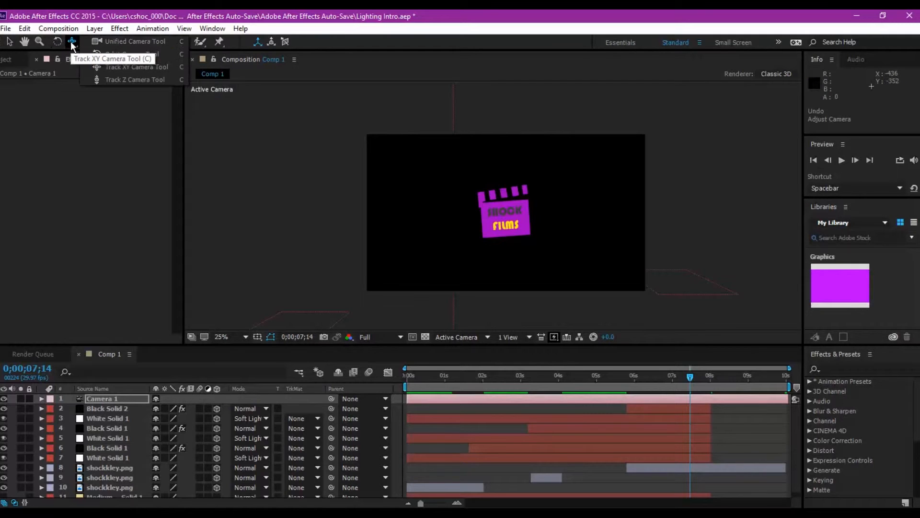
{"action": "left_click", "coordinate": [132, 70]}
{"action": "left_click_drag", "start_coordinate": [555, 211], "coordinate": [526, 199]}
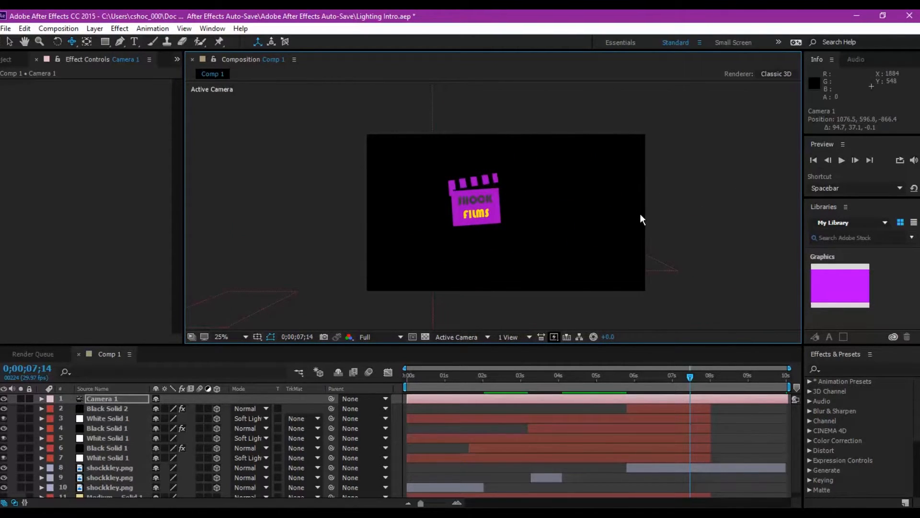
{"action": "key", "text": "ctrl+z"}
Go to 0;00;01;24 and inspect the masked White Solid 1 ground-glow layer numbered 7 beneath the first strike
{"action": "scroll", "coordinate": [626, 373], "scroll_direction": "down", "scroll_amount": 1}
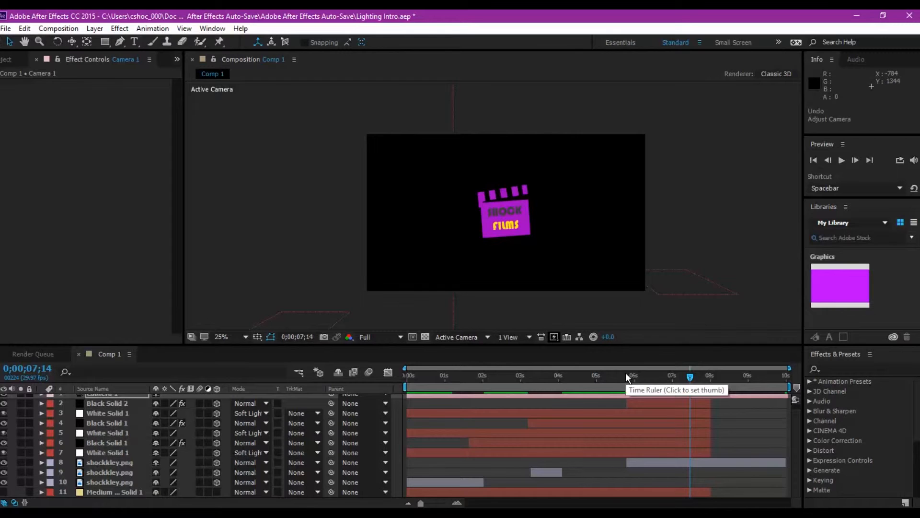
{"action": "left_click_drag", "start_coordinate": [455, 379], "coordinate": [476, 377]}
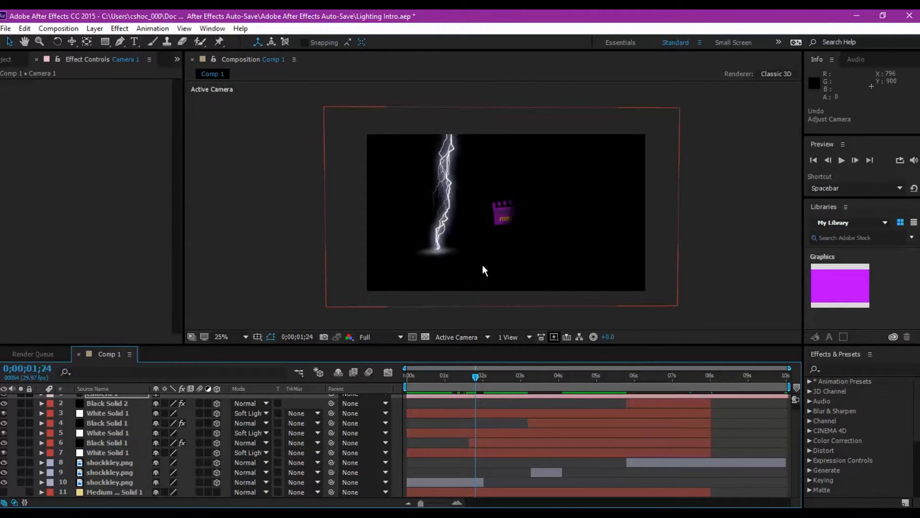
{"action": "scroll", "coordinate": [482, 264], "scroll_direction": "up", "scroll_amount": 4}
{"action": "left_click_drag", "start_coordinate": [504, 174], "coordinate": [549, 170]}
{"action": "key", "text": "v"}
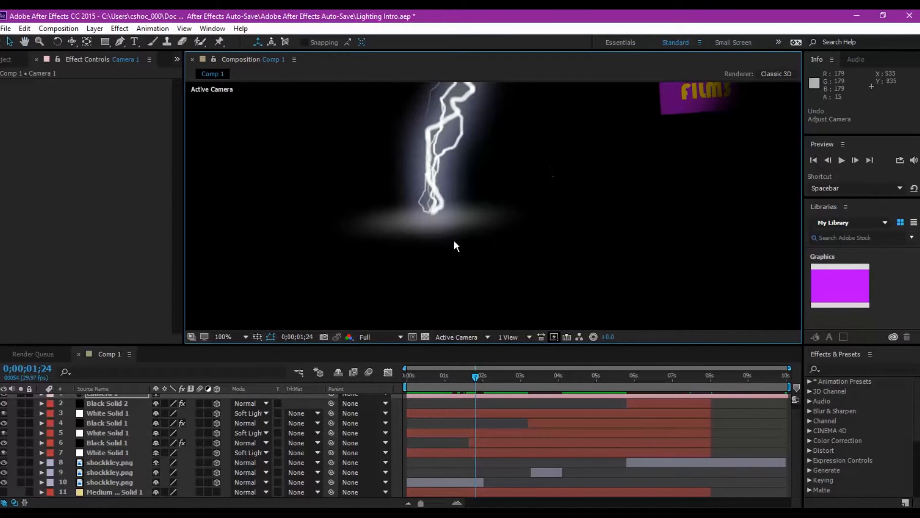
{"action": "left_click", "coordinate": [472, 212]}
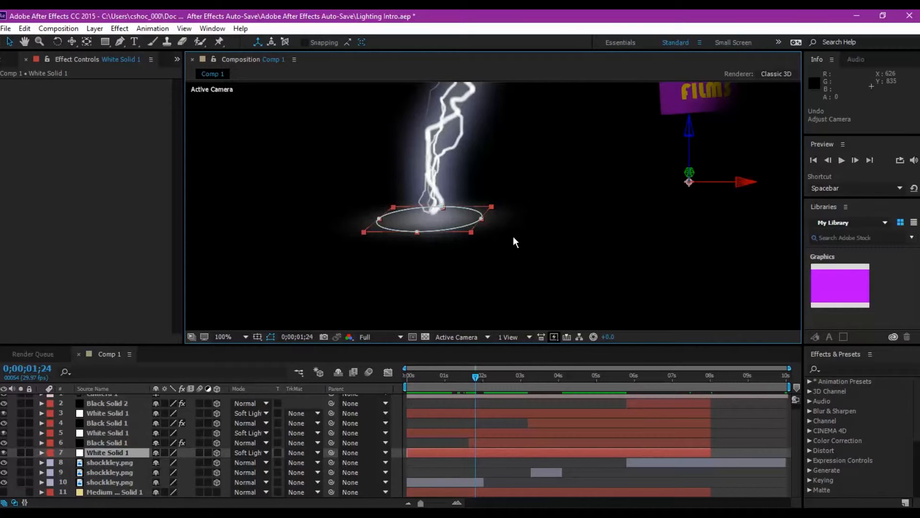
{"action": "left_click", "coordinate": [403, 445]}
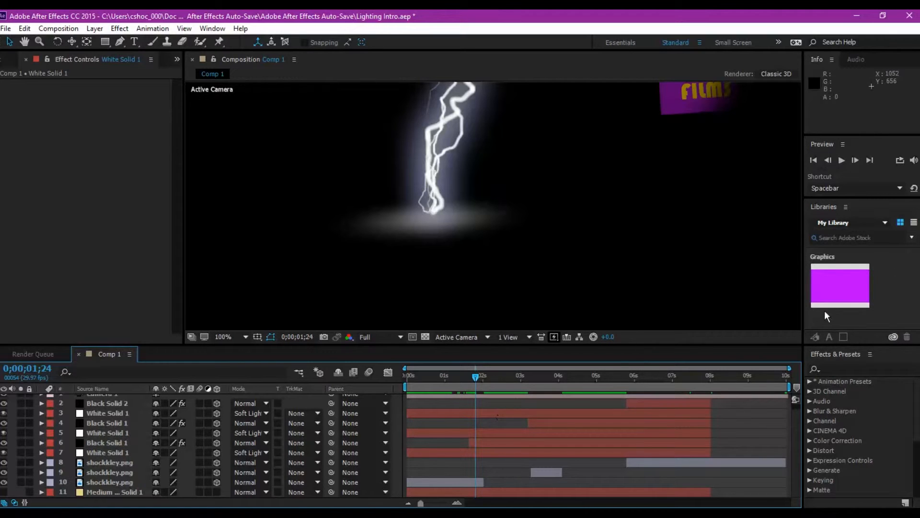
{"action": "scroll", "coordinate": [212, 453], "scroll_direction": "up", "scroll_amount": 1}
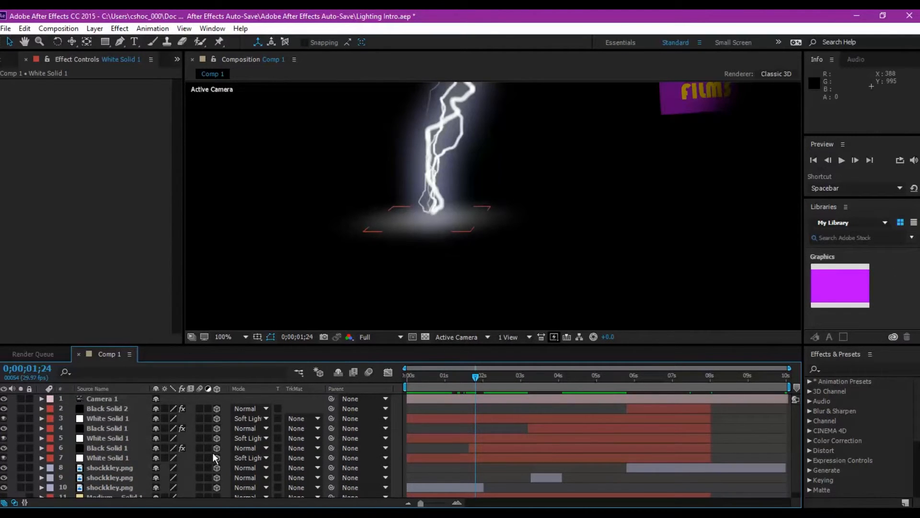
{"action": "scroll", "coordinate": [211, 453], "scroll_direction": "down", "scroll_amount": 1}
{"action": "scroll", "coordinate": [211, 453], "scroll_direction": "up", "scroll_amount": 1}
{"action": "scroll", "coordinate": [126, 422], "scroll_direction": "down", "scroll_amount": 1}
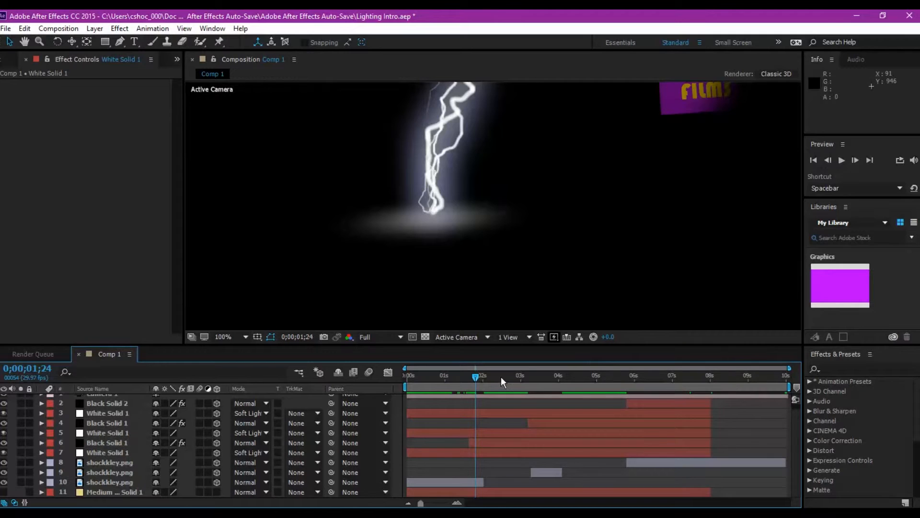
Try rotating the first strike's White Solid 1 ground-glow layer about its X axis with the Rotation tool
{"action": "left_click", "coordinate": [459, 228]}
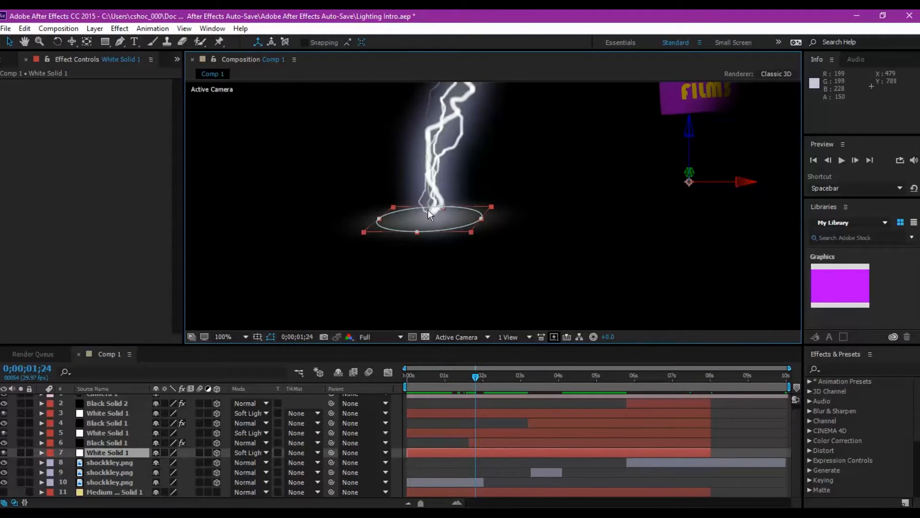
{"action": "scroll", "coordinate": [448, 221], "scroll_direction": "down", "scroll_amount": 2}
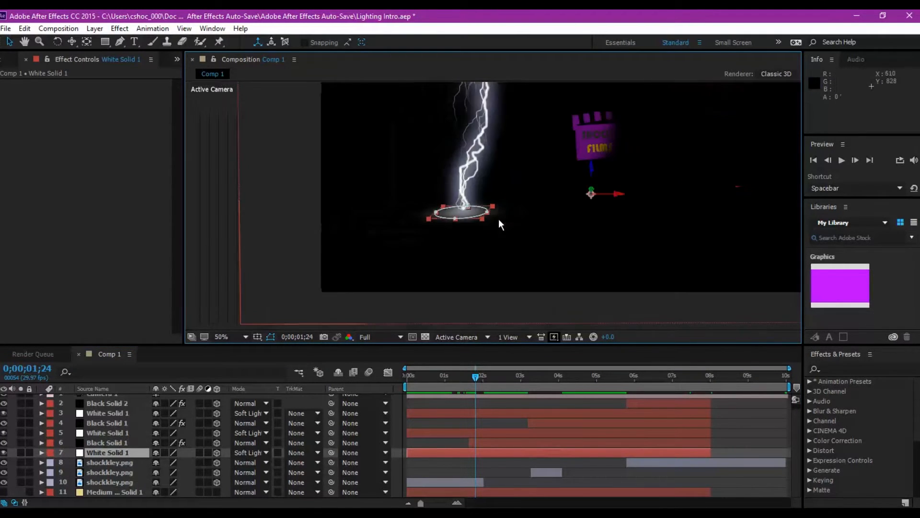
{"action": "left_click_drag", "start_coordinate": [533, 194], "coordinate": [496, 266]}
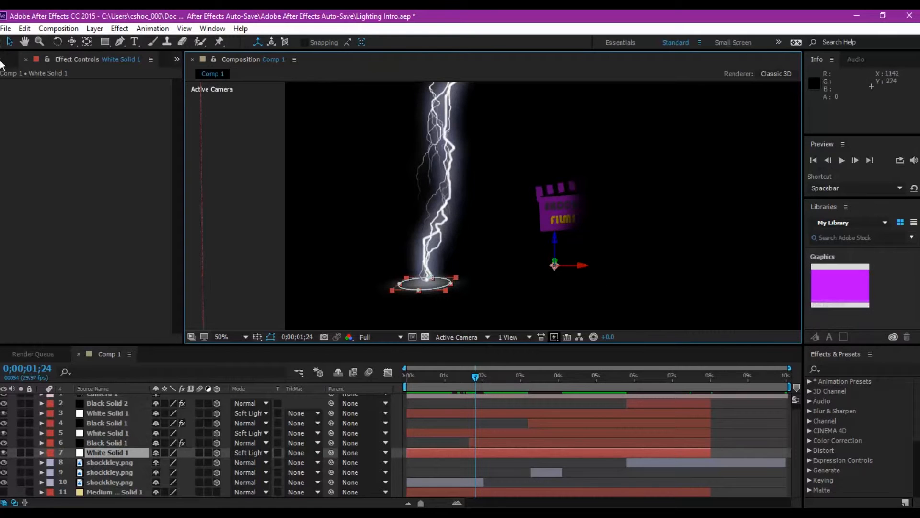
{"action": "left_click", "coordinate": [57, 41]}
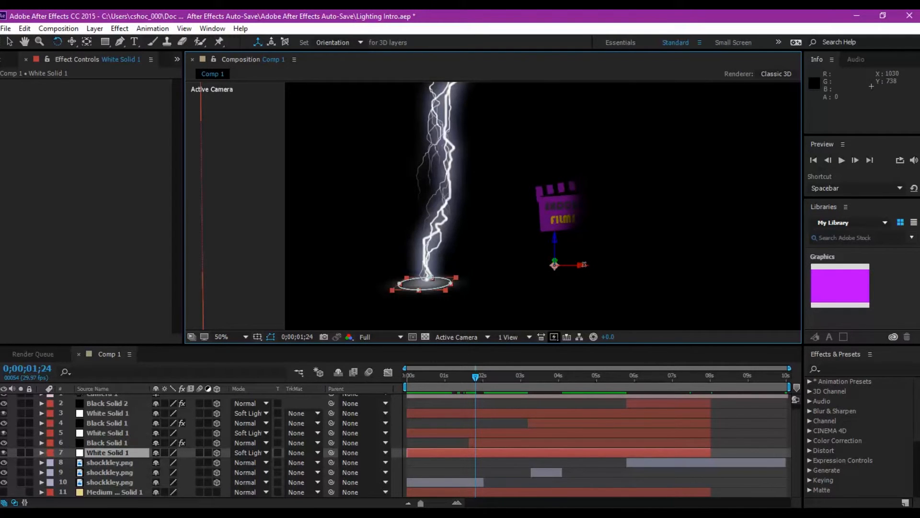
{"action": "mouse_move", "coordinate": [584, 264]}
{"action": "left_mouse_down"}
{"action": "mouse_move", "coordinate": [589, 230]}
{"action": "mouse_move", "coordinate": [579, 264]}
{"action": "left_mouse_up"}
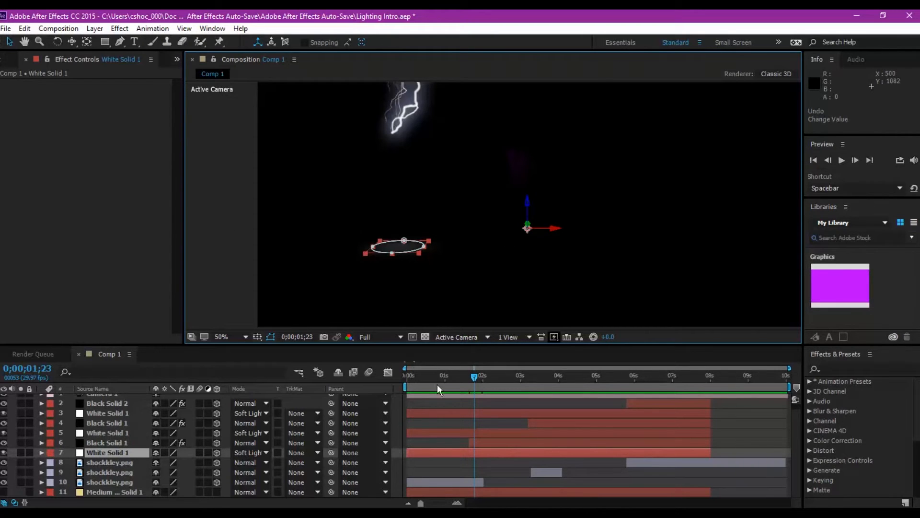
Deselect the ground-glow layer and scrub past the end of the first strike to 0;00;02;24
{"action": "scroll", "coordinate": [505, 256], "scroll_direction": "down", "scroll_amount": 2}
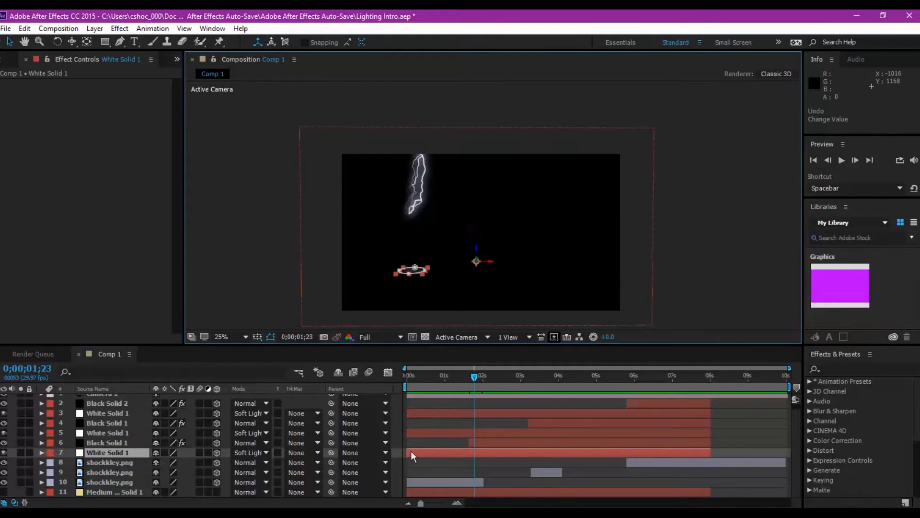
{"action": "left_click", "coordinate": [396, 423]}
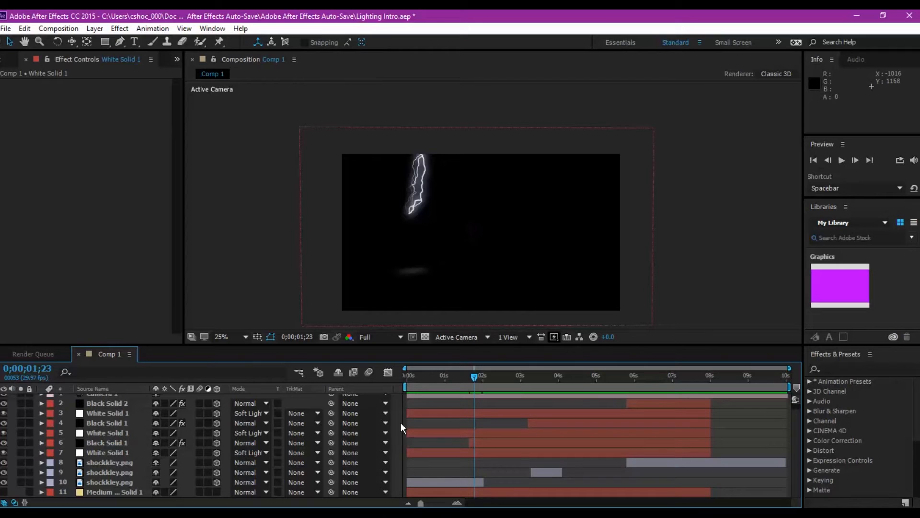
{"action": "scroll", "coordinate": [509, 249], "scroll_direction": "up", "scroll_amount": 2}
{"action": "scroll", "coordinate": [509, 240], "scroll_direction": "down", "scroll_amount": 2}
{"action": "left_click_drag", "start_coordinate": [509, 238], "coordinate": [498, 206]}
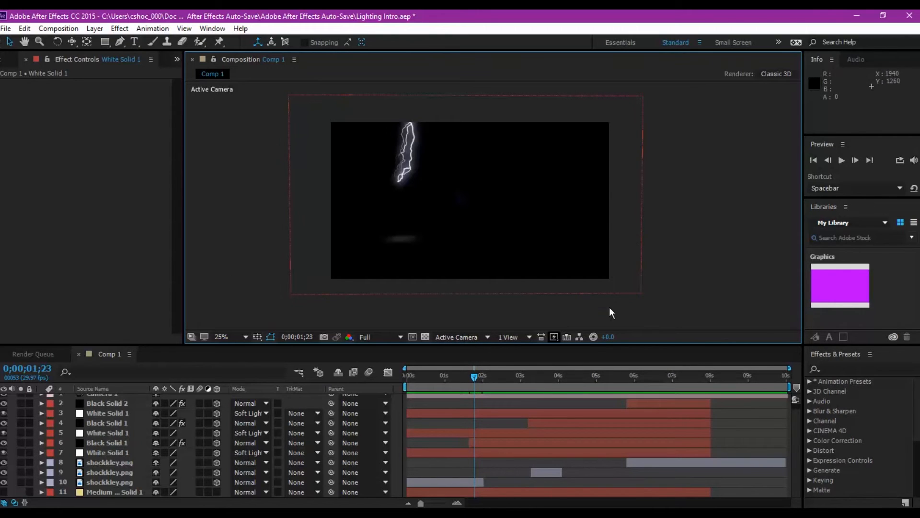
{"action": "left_click_drag", "start_coordinate": [475, 375], "coordinate": [487, 376]}
{"action": "left_click", "coordinate": [513, 376]}
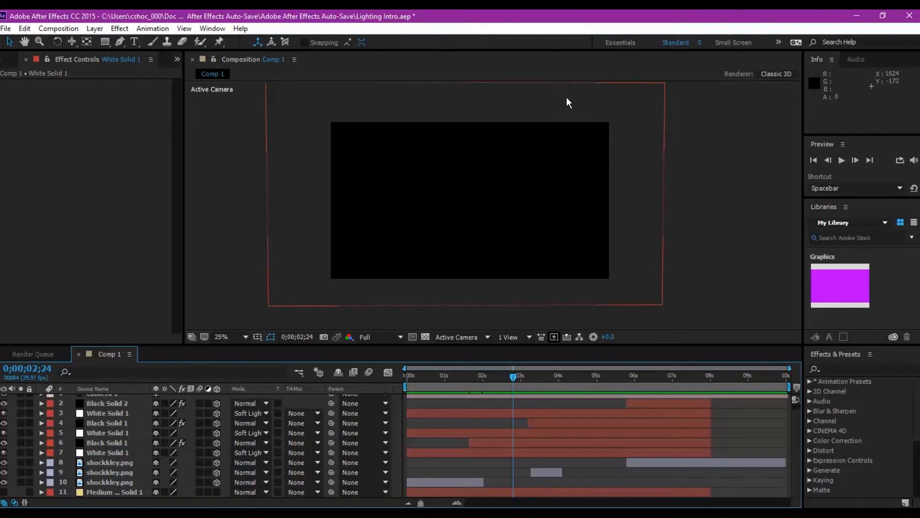
{"action": "left_click", "coordinate": [563, 238]}
{"action": "left_click", "coordinate": [766, 230]}
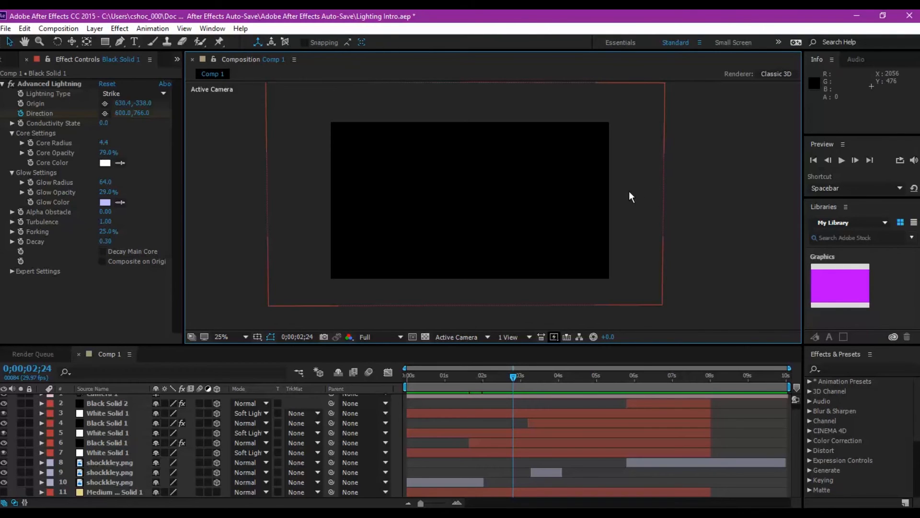
{"action": "key", "text": "h"}
{"action": "left_click_drag", "start_coordinate": [693, 185], "coordinate": [723, 176]}
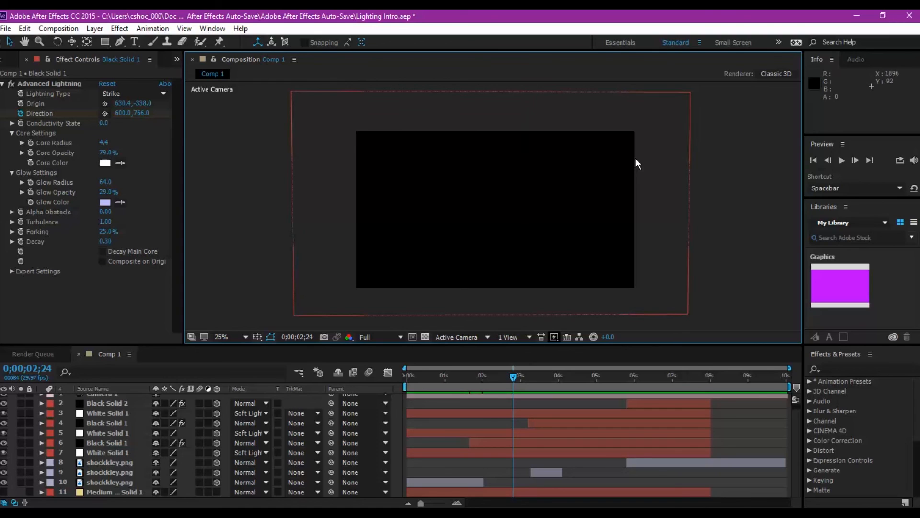
{"action": "left_click", "coordinate": [799, 515]}
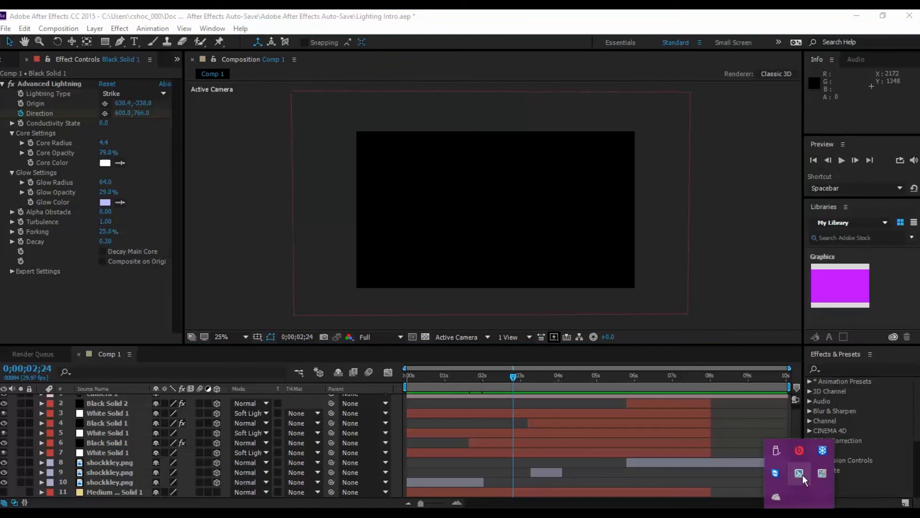